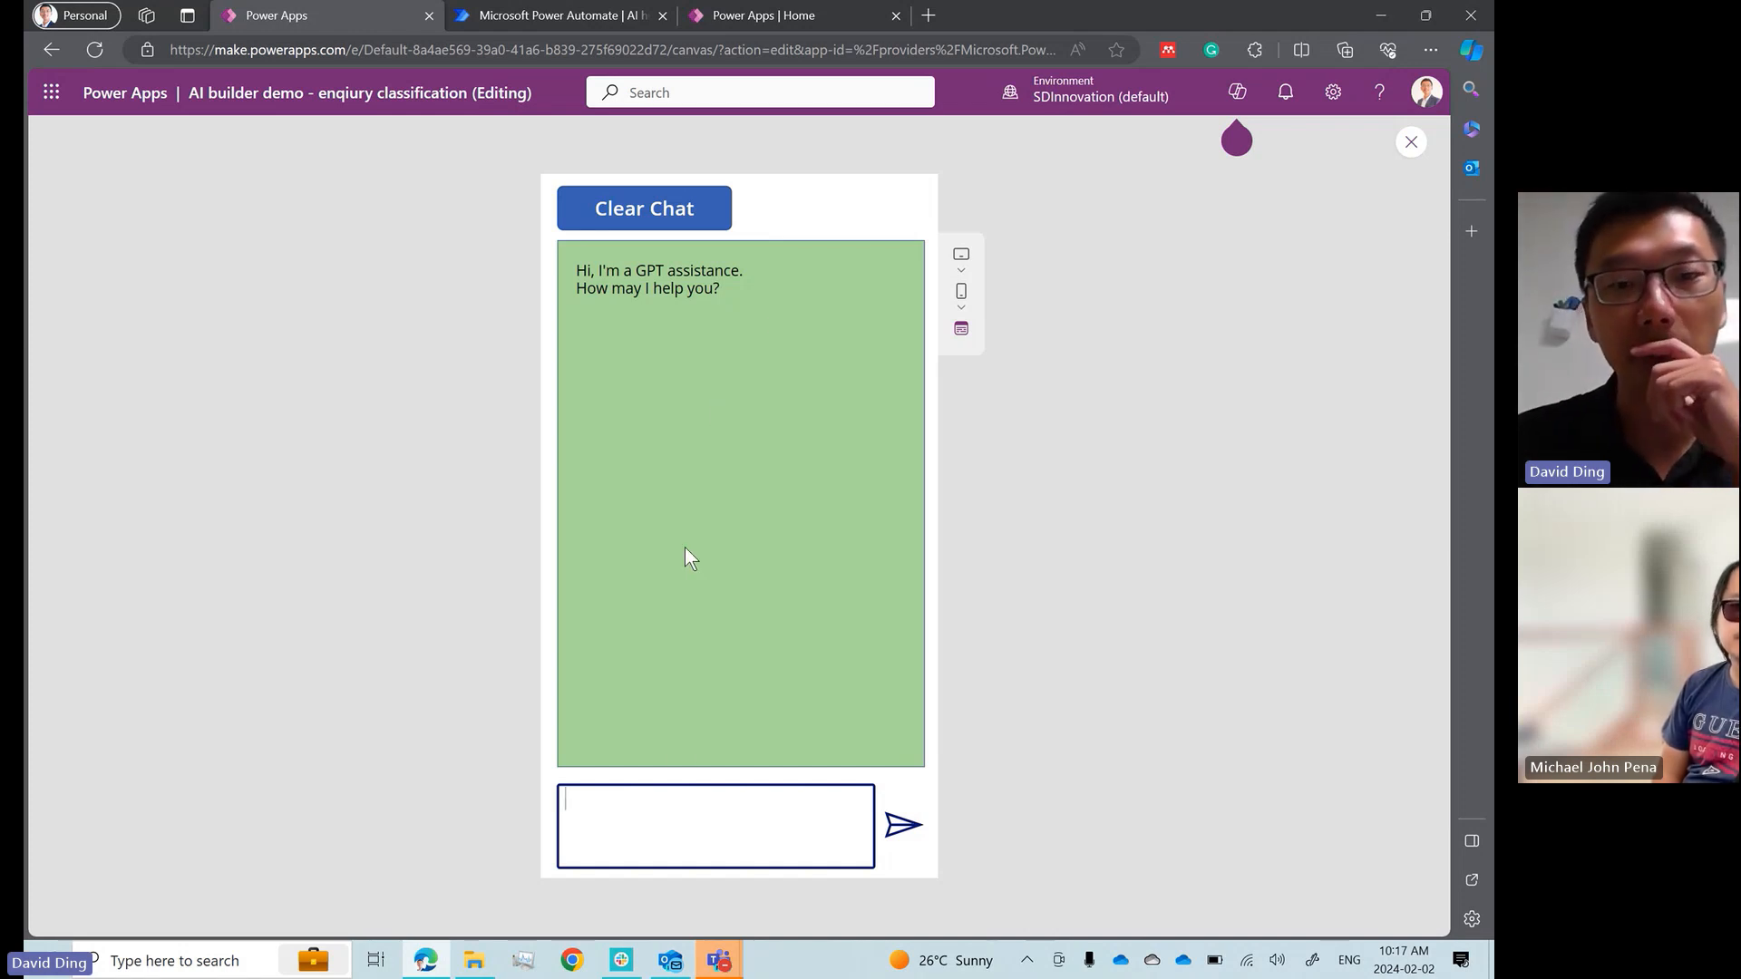
Send the message "hi i want to follow up on my job application last week." in the chat app preview
{"action": "type", "text": "hi i want to f"}
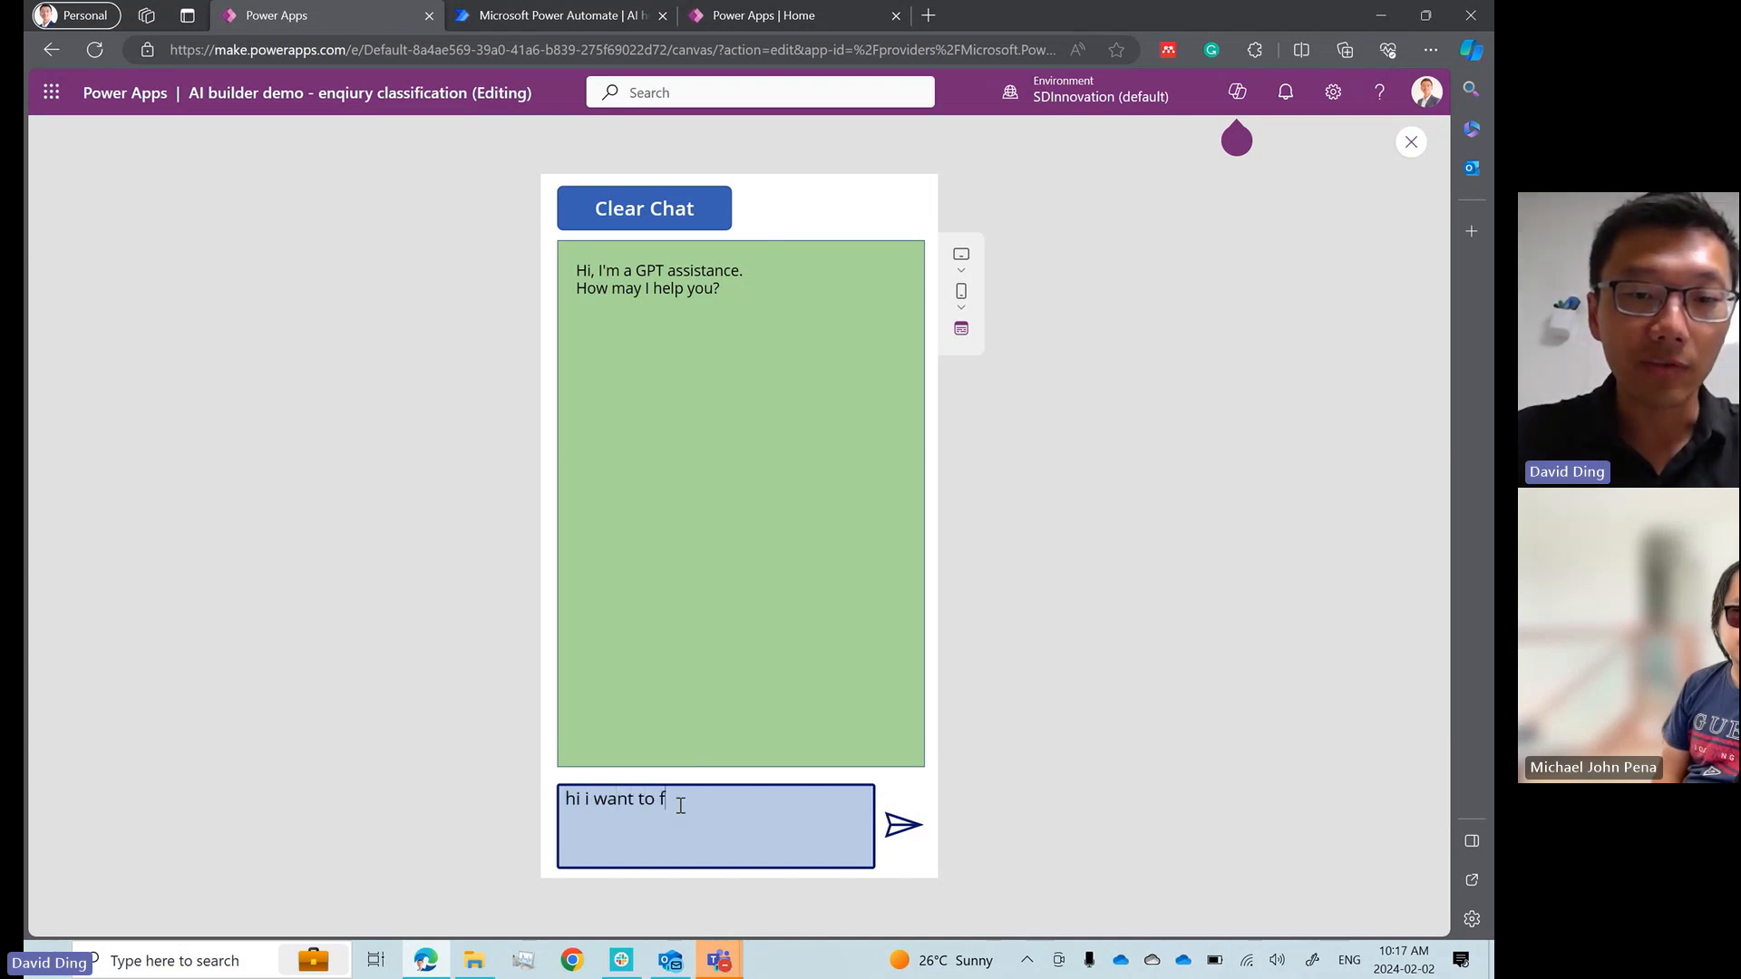
{"action": "type", "text": "ollow up on my "}
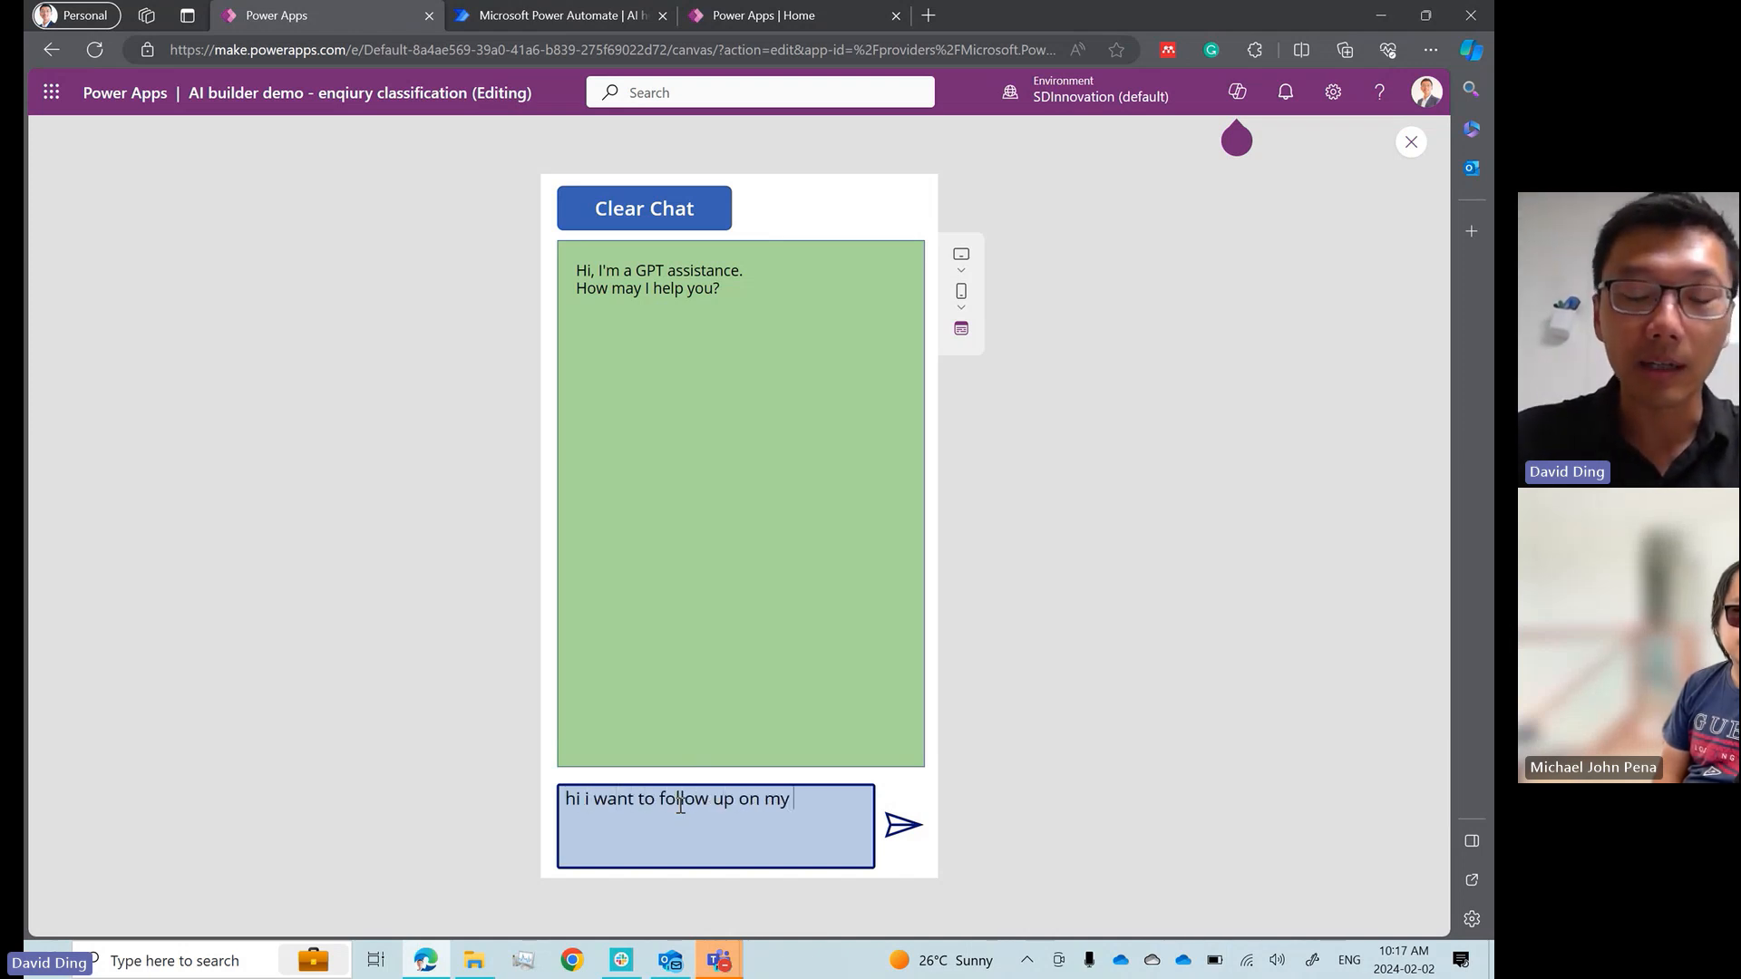
{"action": "type", "text": "job application last week."}
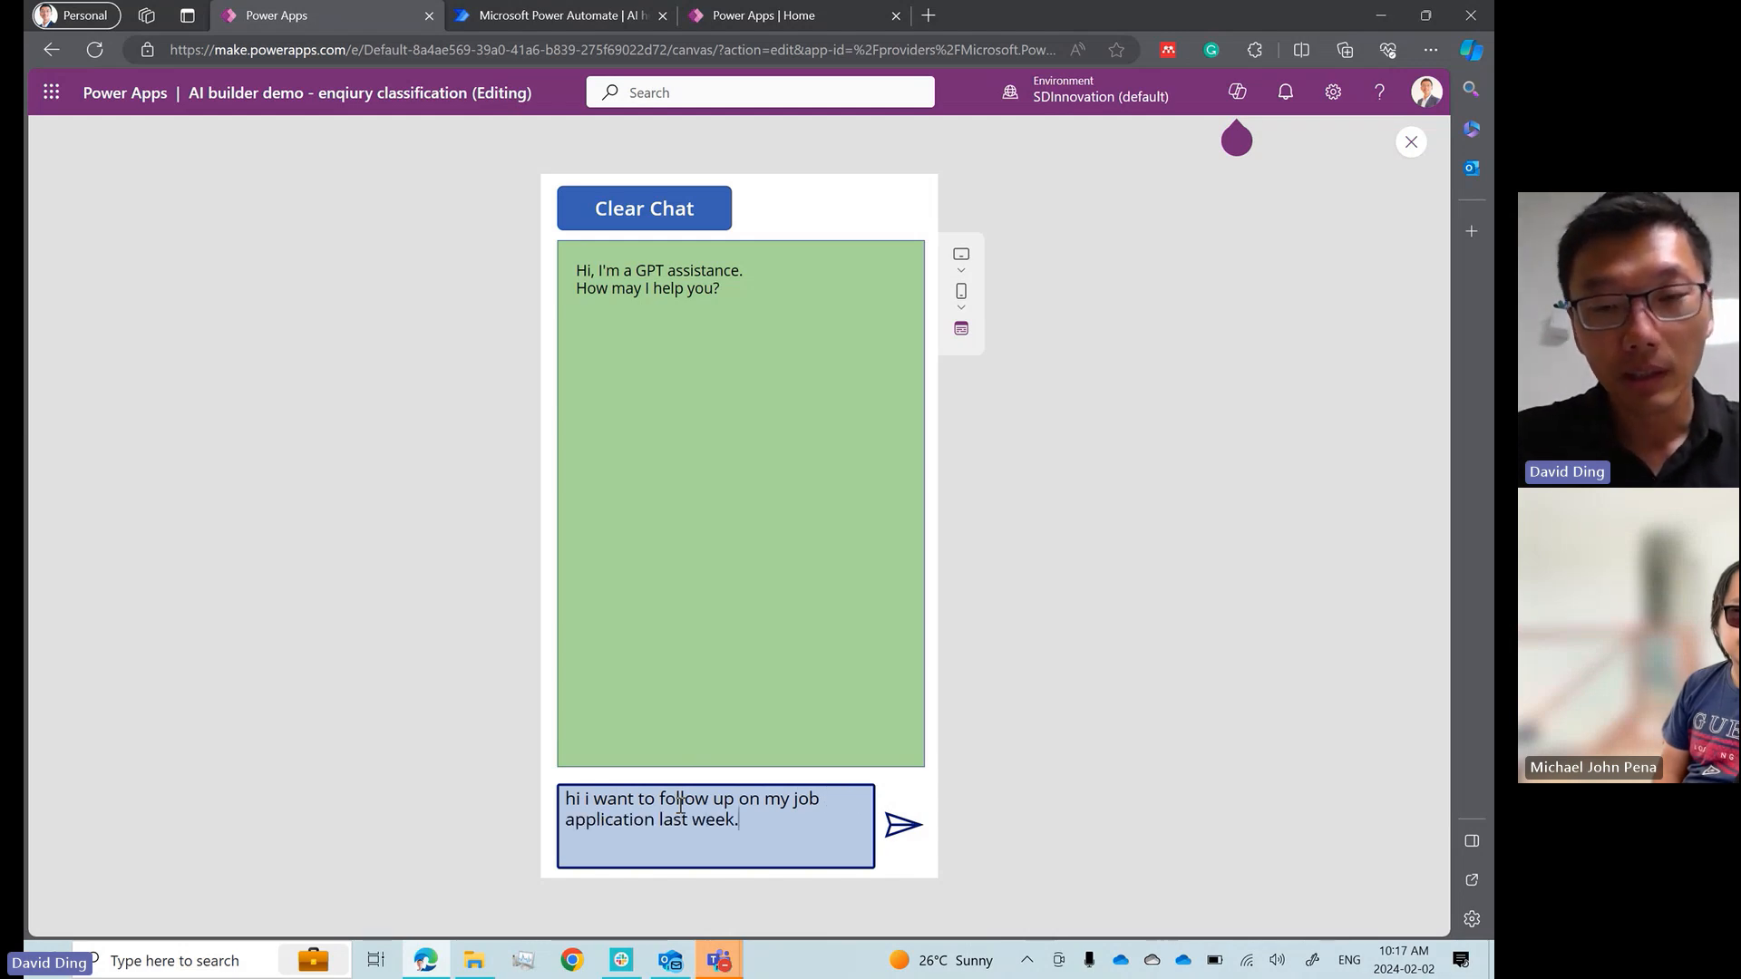
{"action": "left_click", "coordinate": [896, 829]}
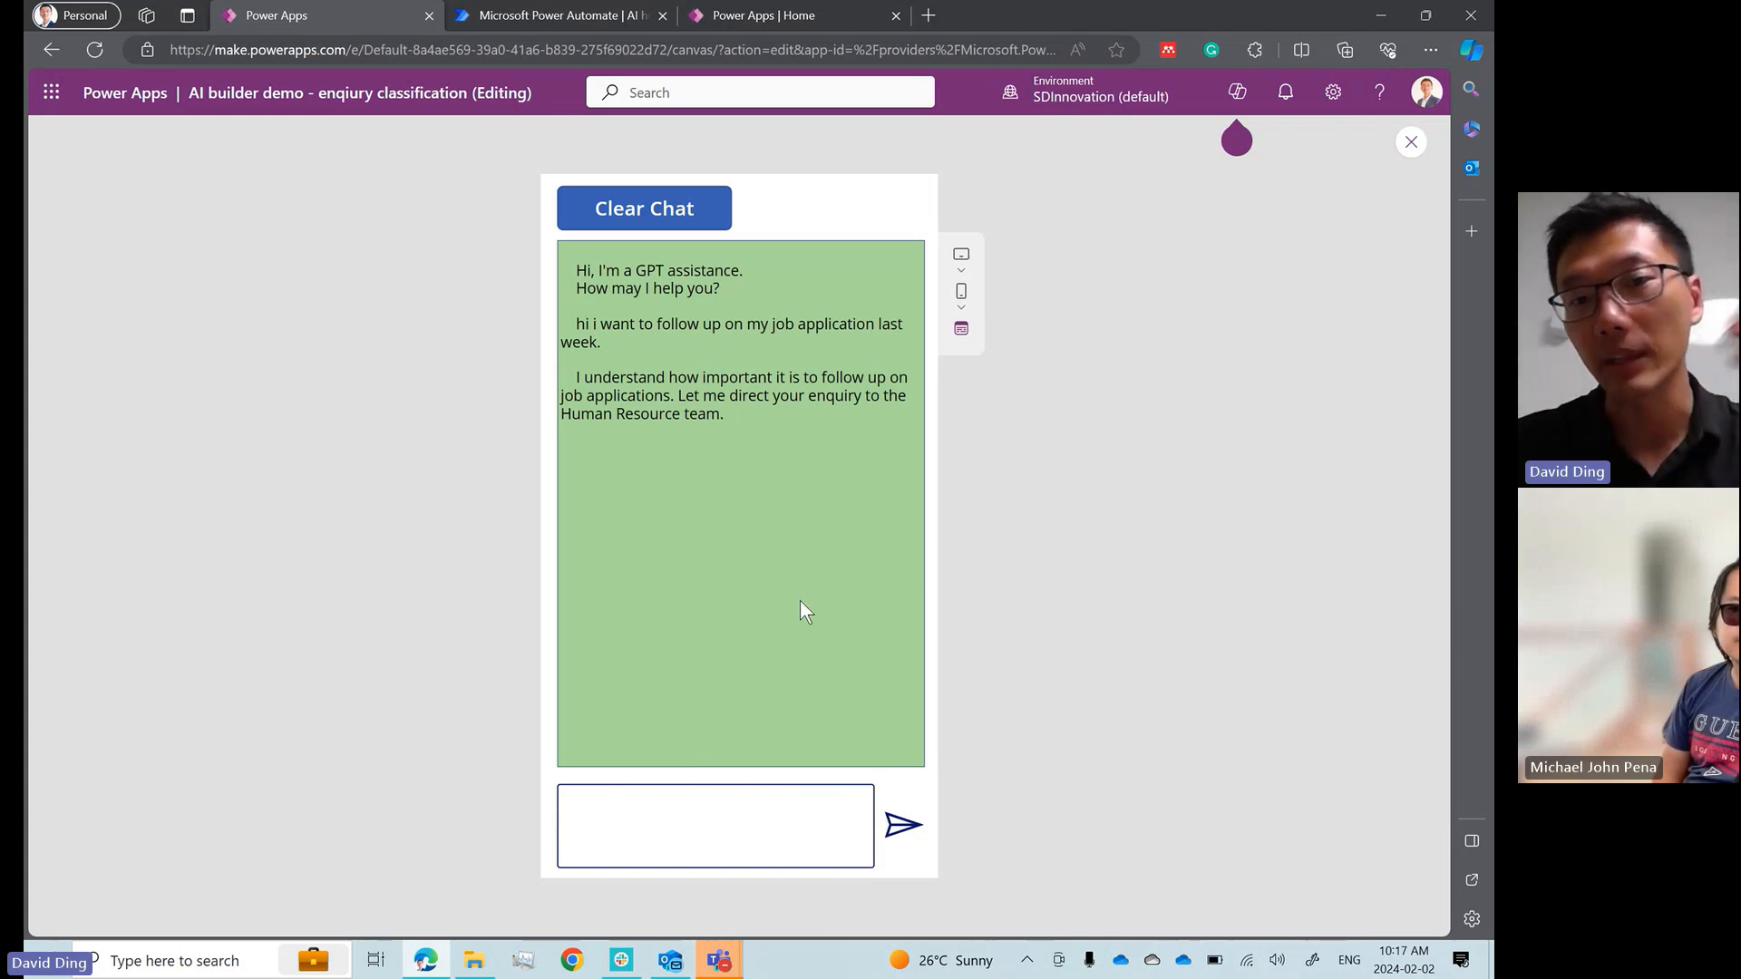
{"action": "left_click", "coordinate": [739, 821]}
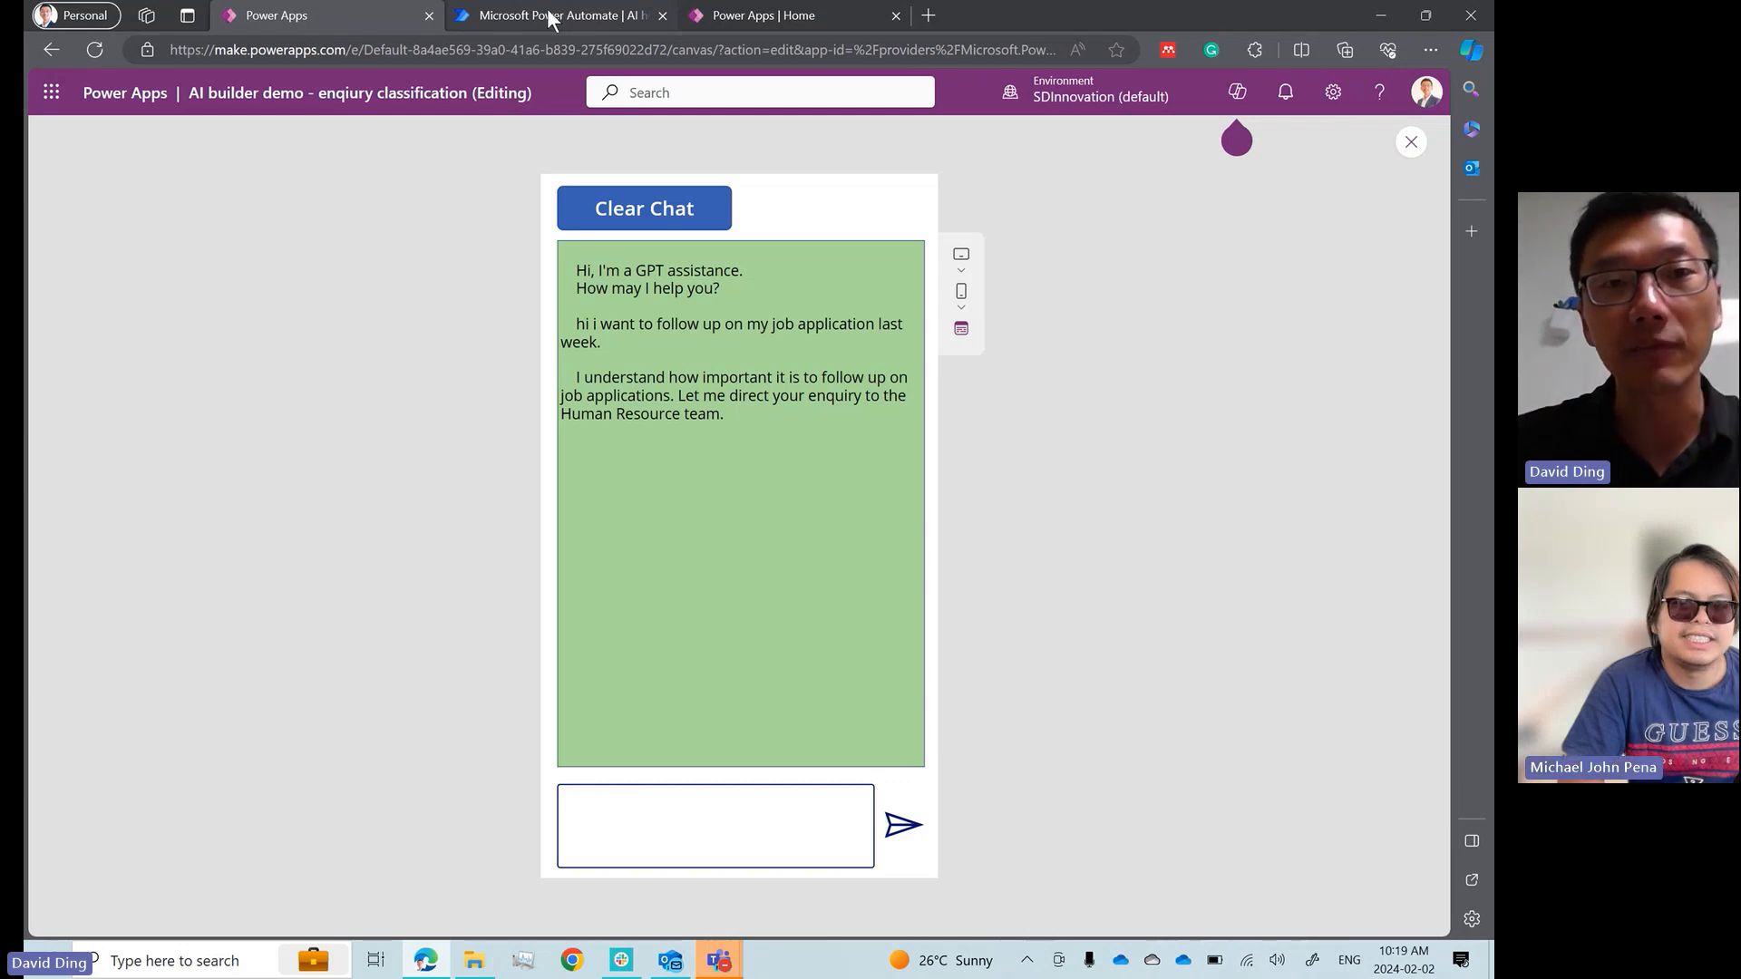
Switch to Power Automate and open the Input Classification flow for editing
{"action": "mouse_move", "coordinate": [529, 15]}
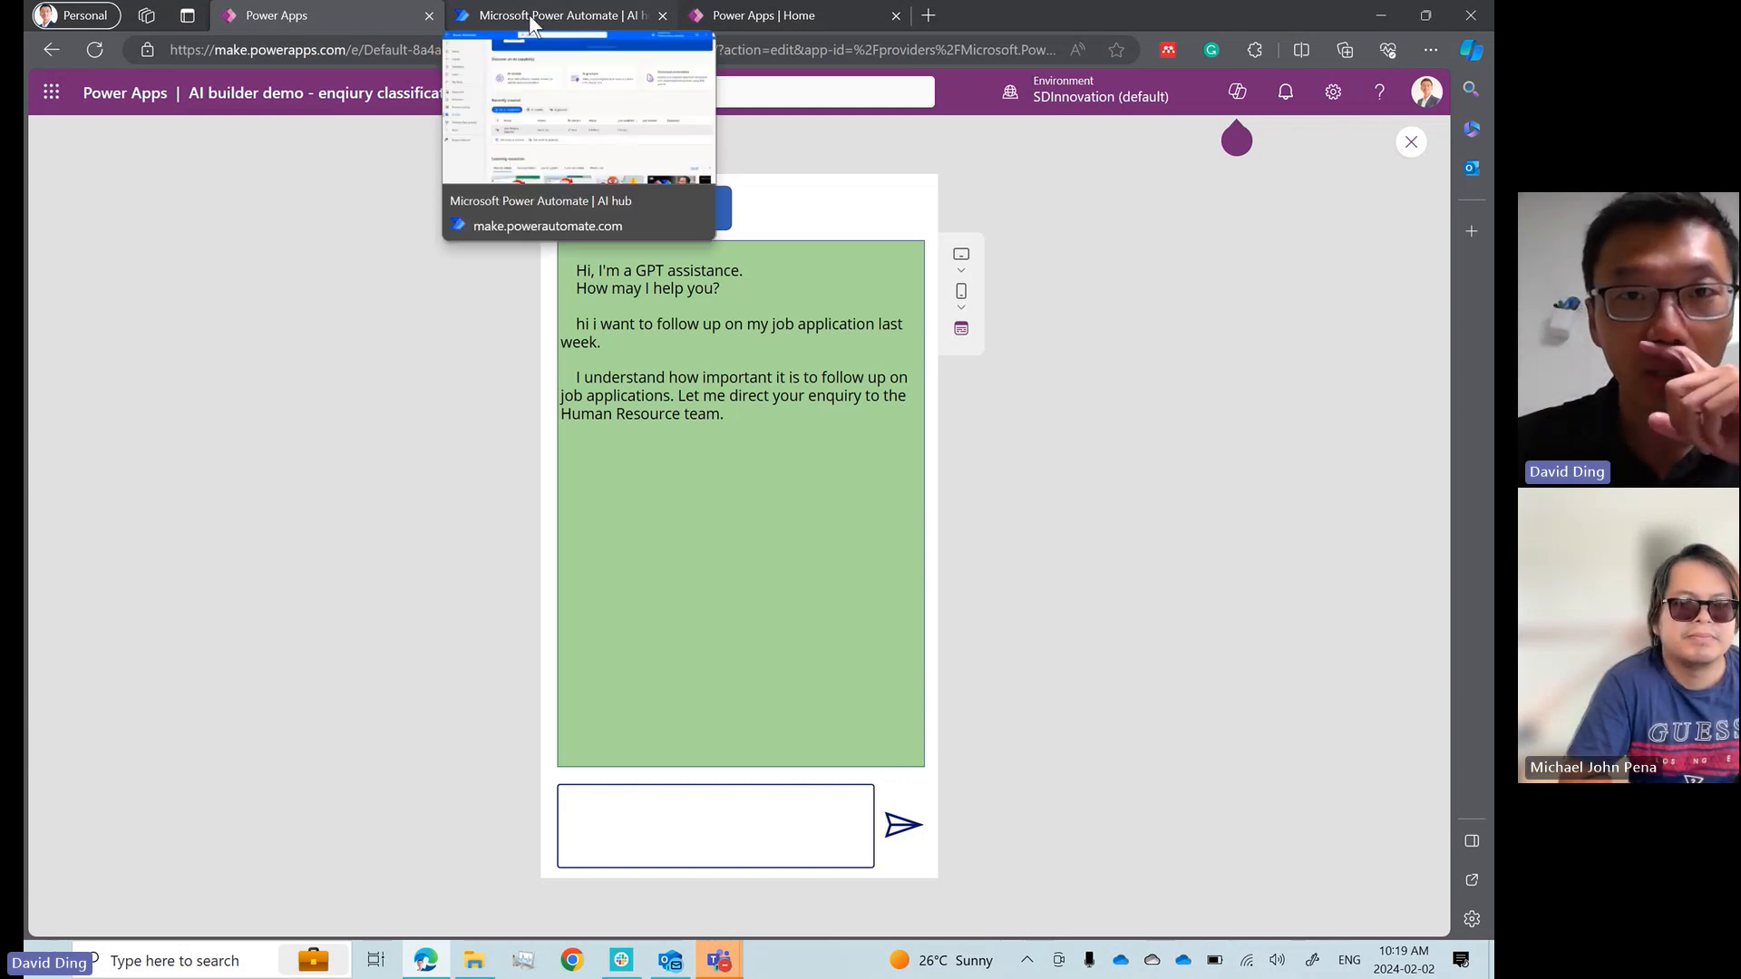
{"action": "left_click", "coordinate": [529, 14]}
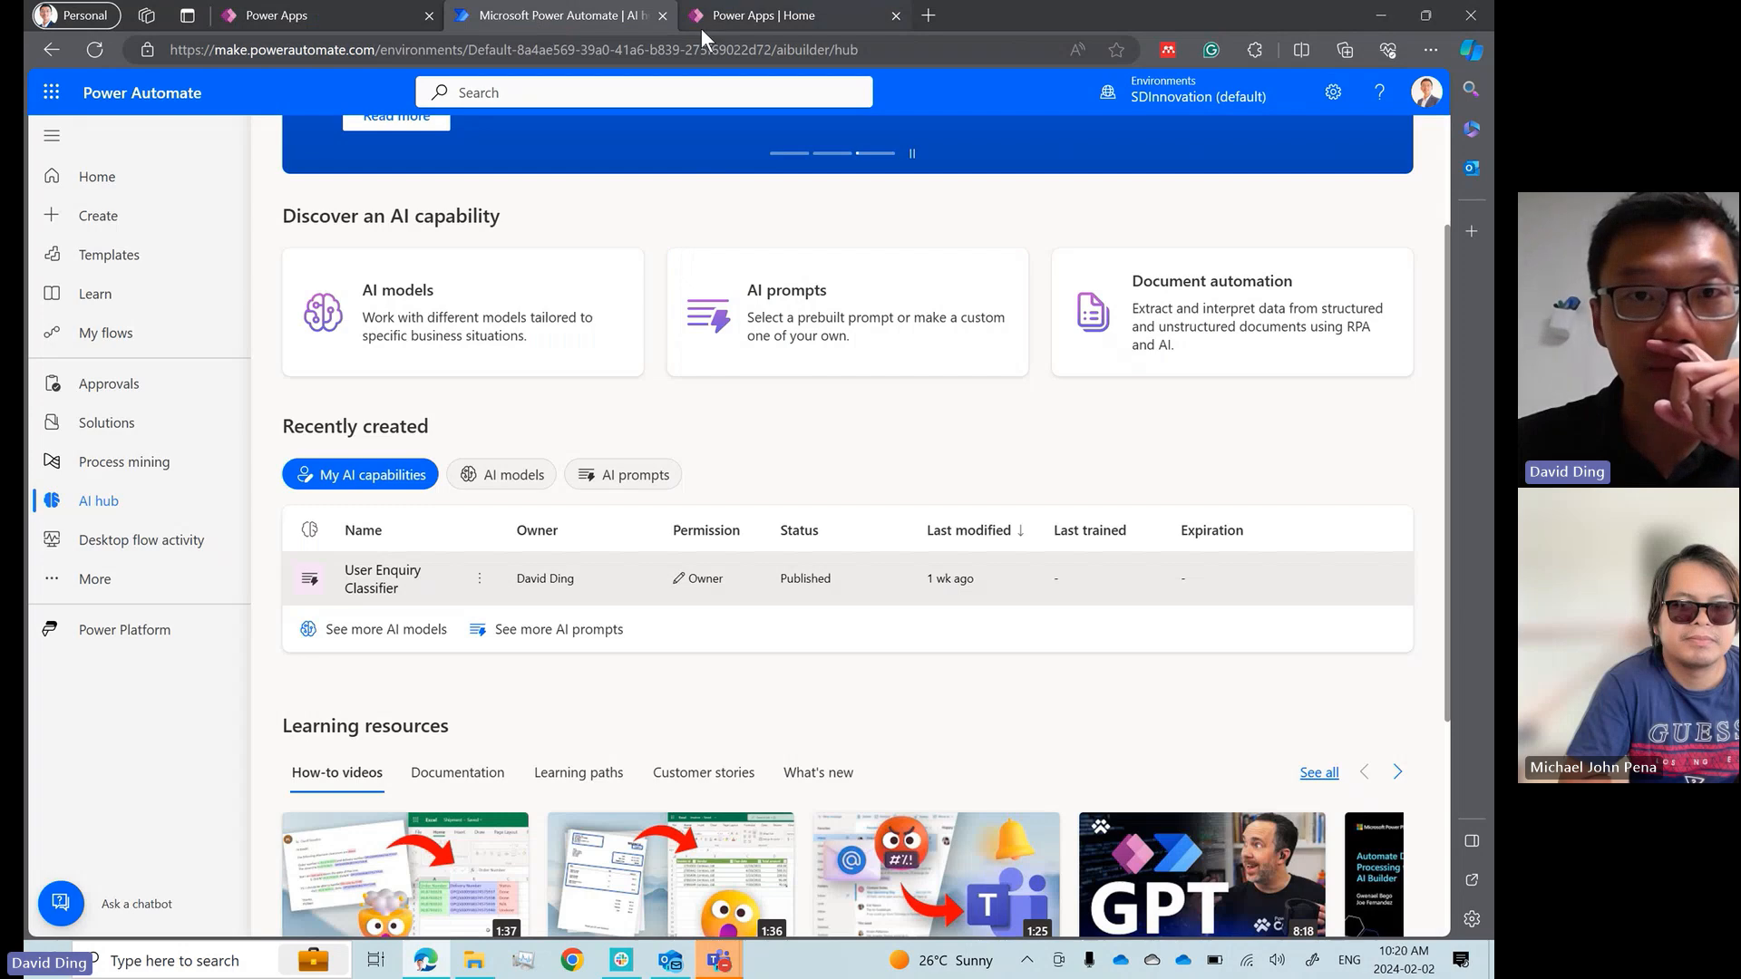
{"action": "left_click", "coordinate": [328, 20]}
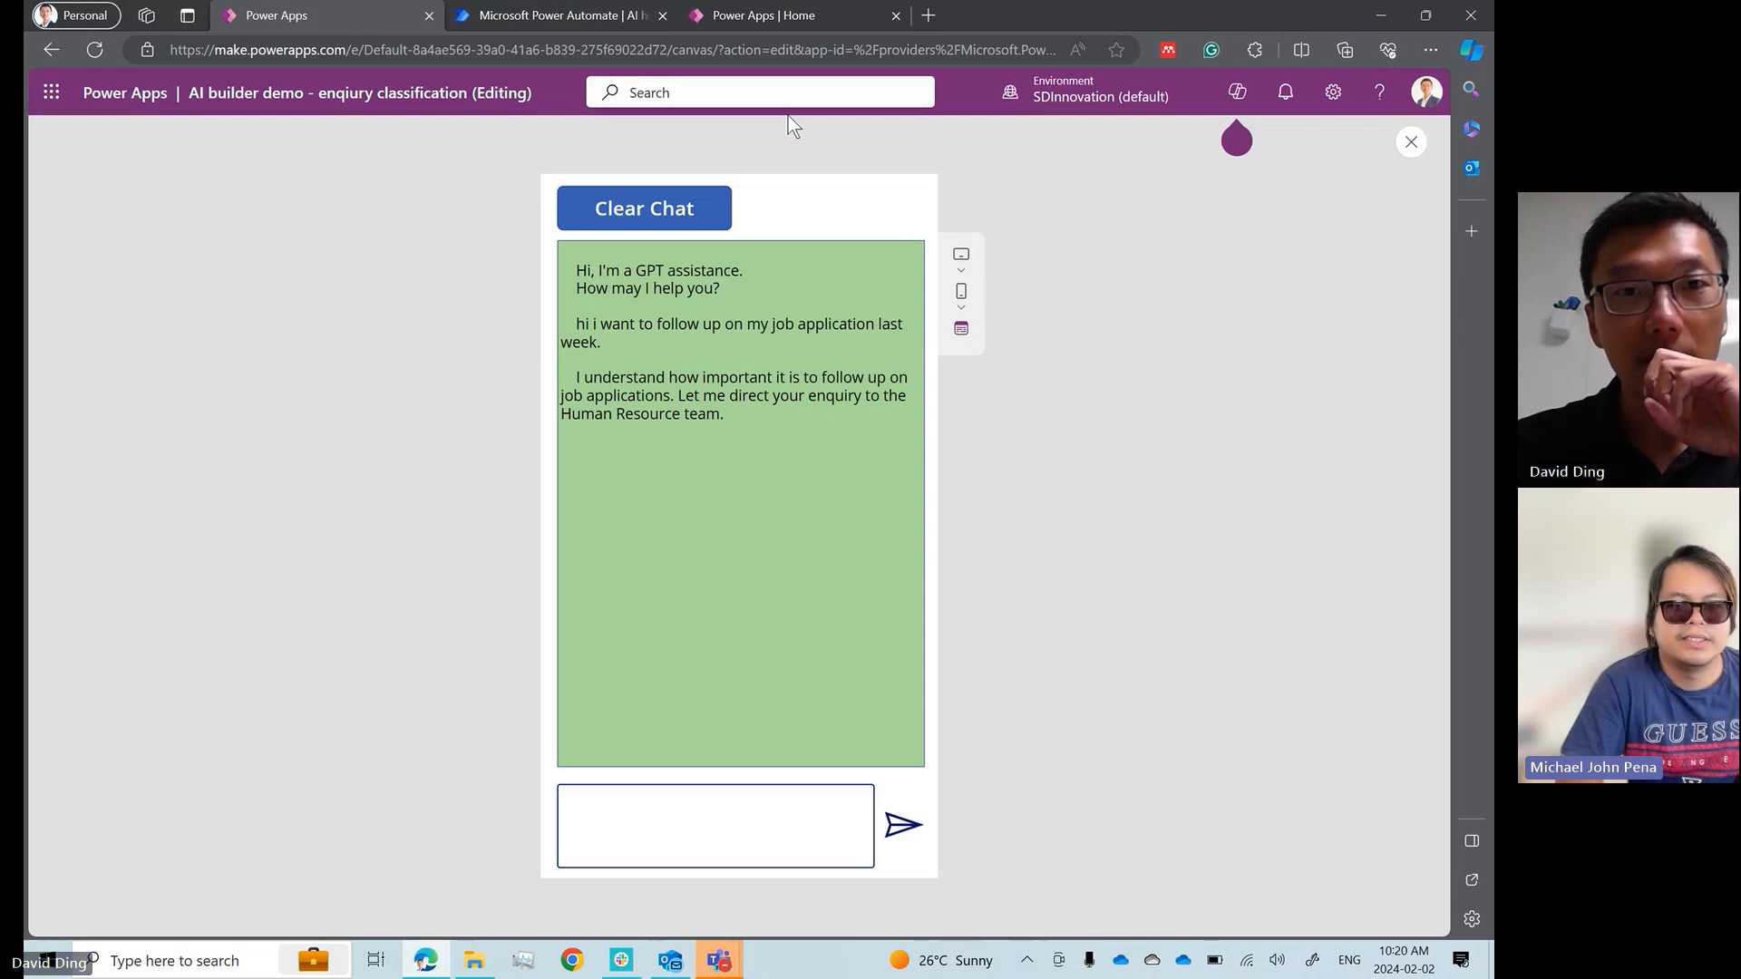
{"action": "left_click", "coordinate": [563, 19]}
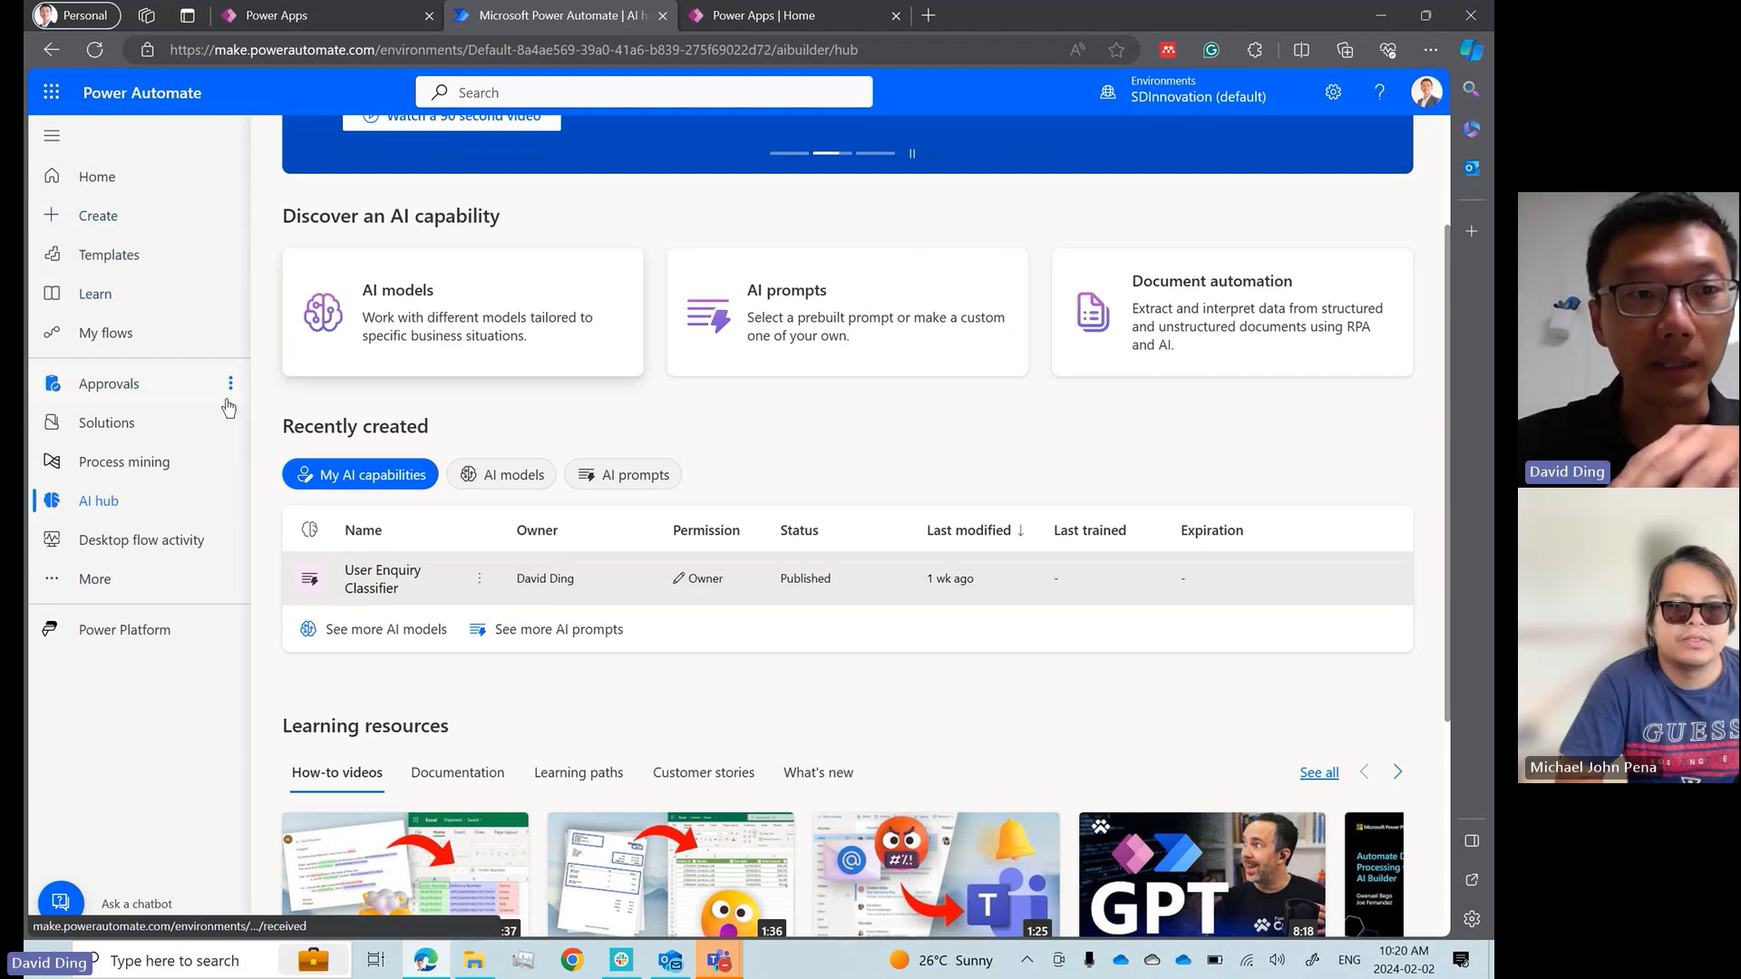
{"action": "left_click", "coordinate": [108, 332]}
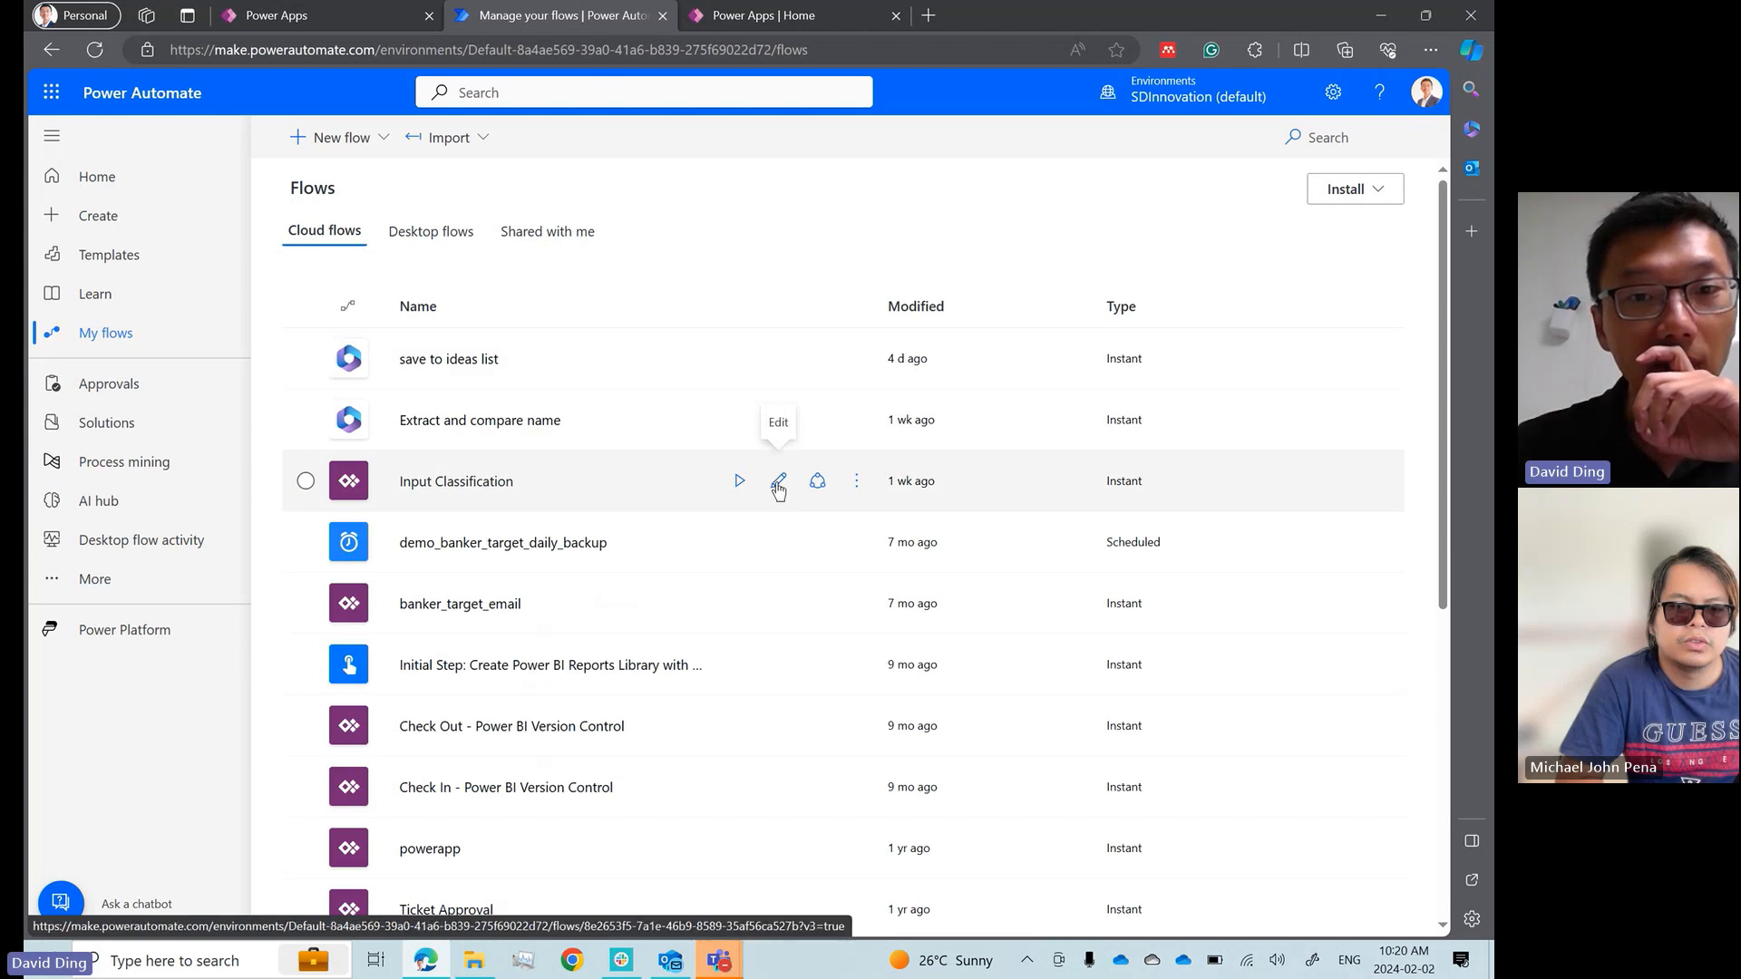
{"action": "left_click", "coordinate": [778, 483]}
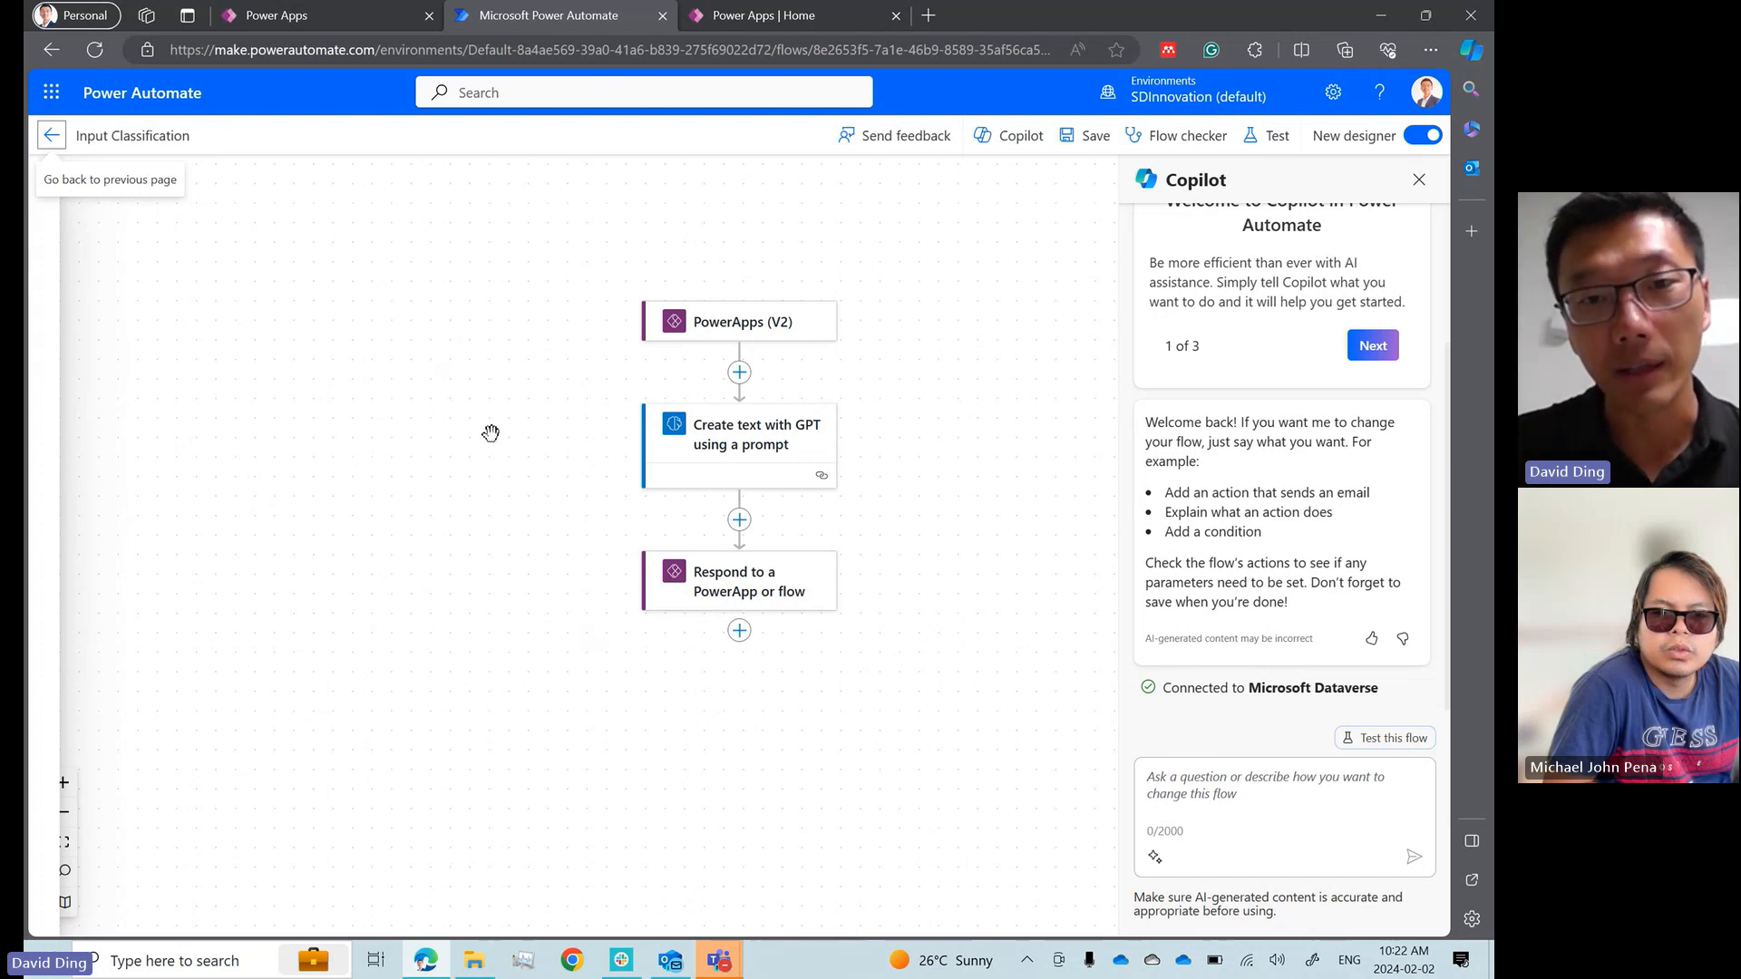
Review the parameters of the PowerApps (V2) trigger, the GPT prompt action with its available prompts, and the Respond to a PowerApp or flow action
{"action": "left_click", "coordinate": [737, 334]}
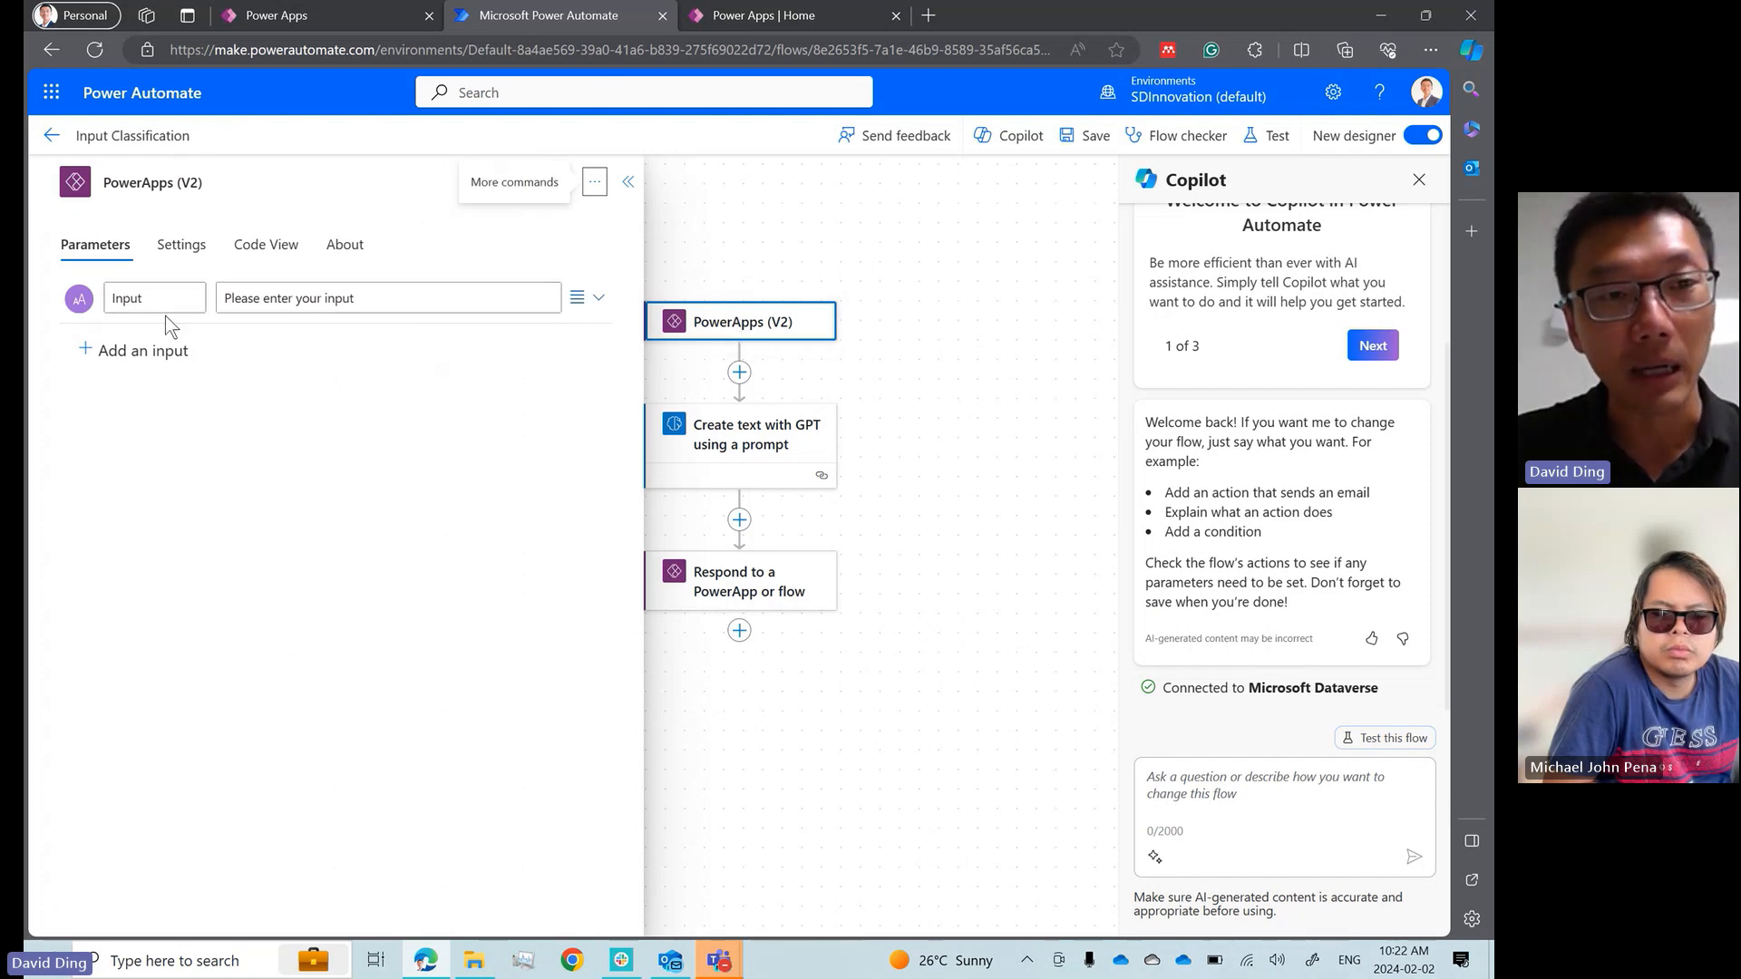
{"action": "left_click", "coordinate": [746, 451]}
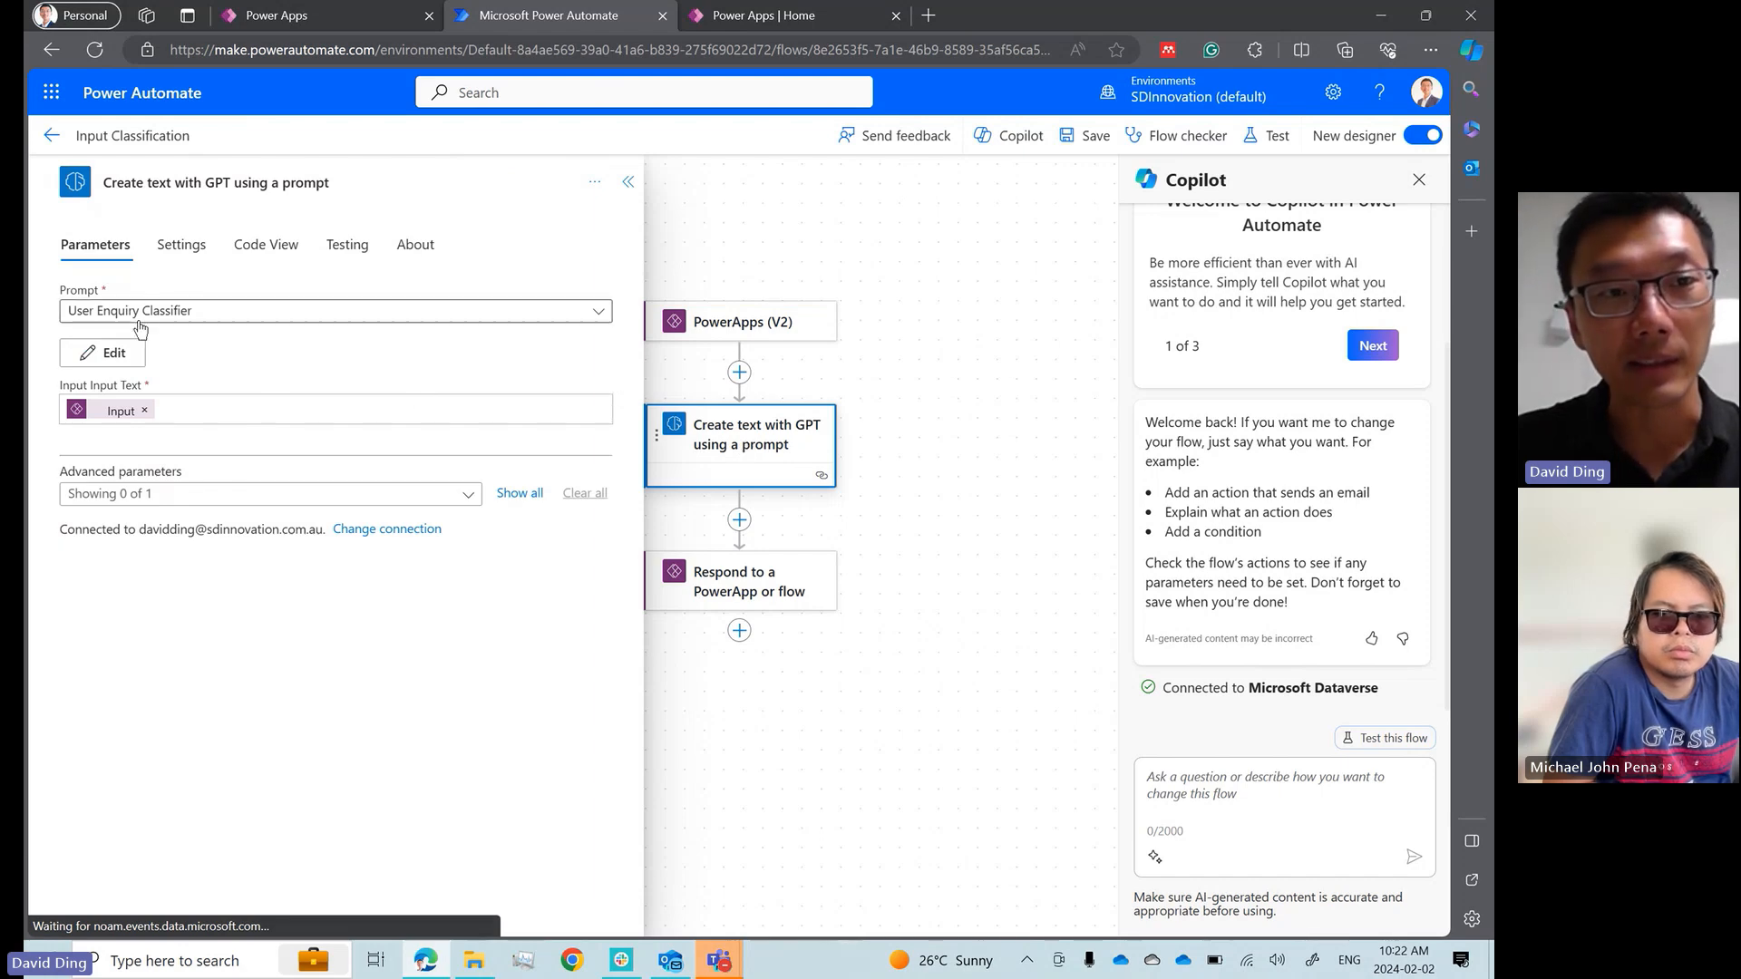
{"action": "left_click", "coordinate": [246, 320]}
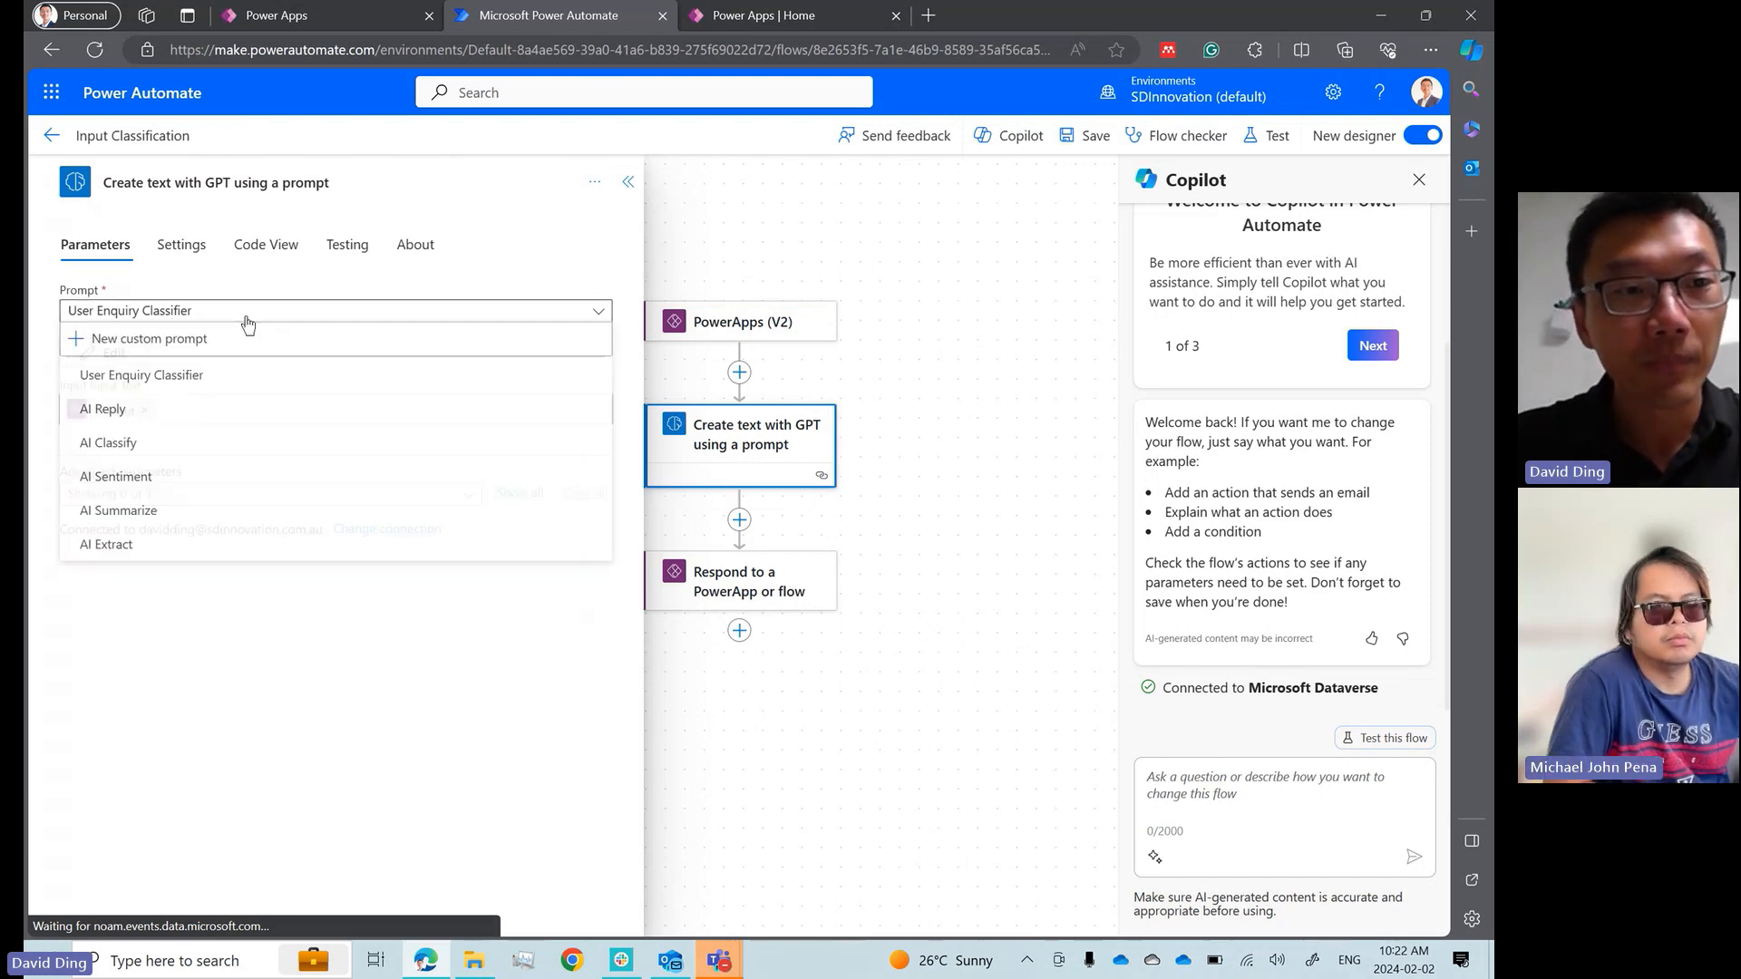
{"action": "left_click", "coordinate": [200, 313]}
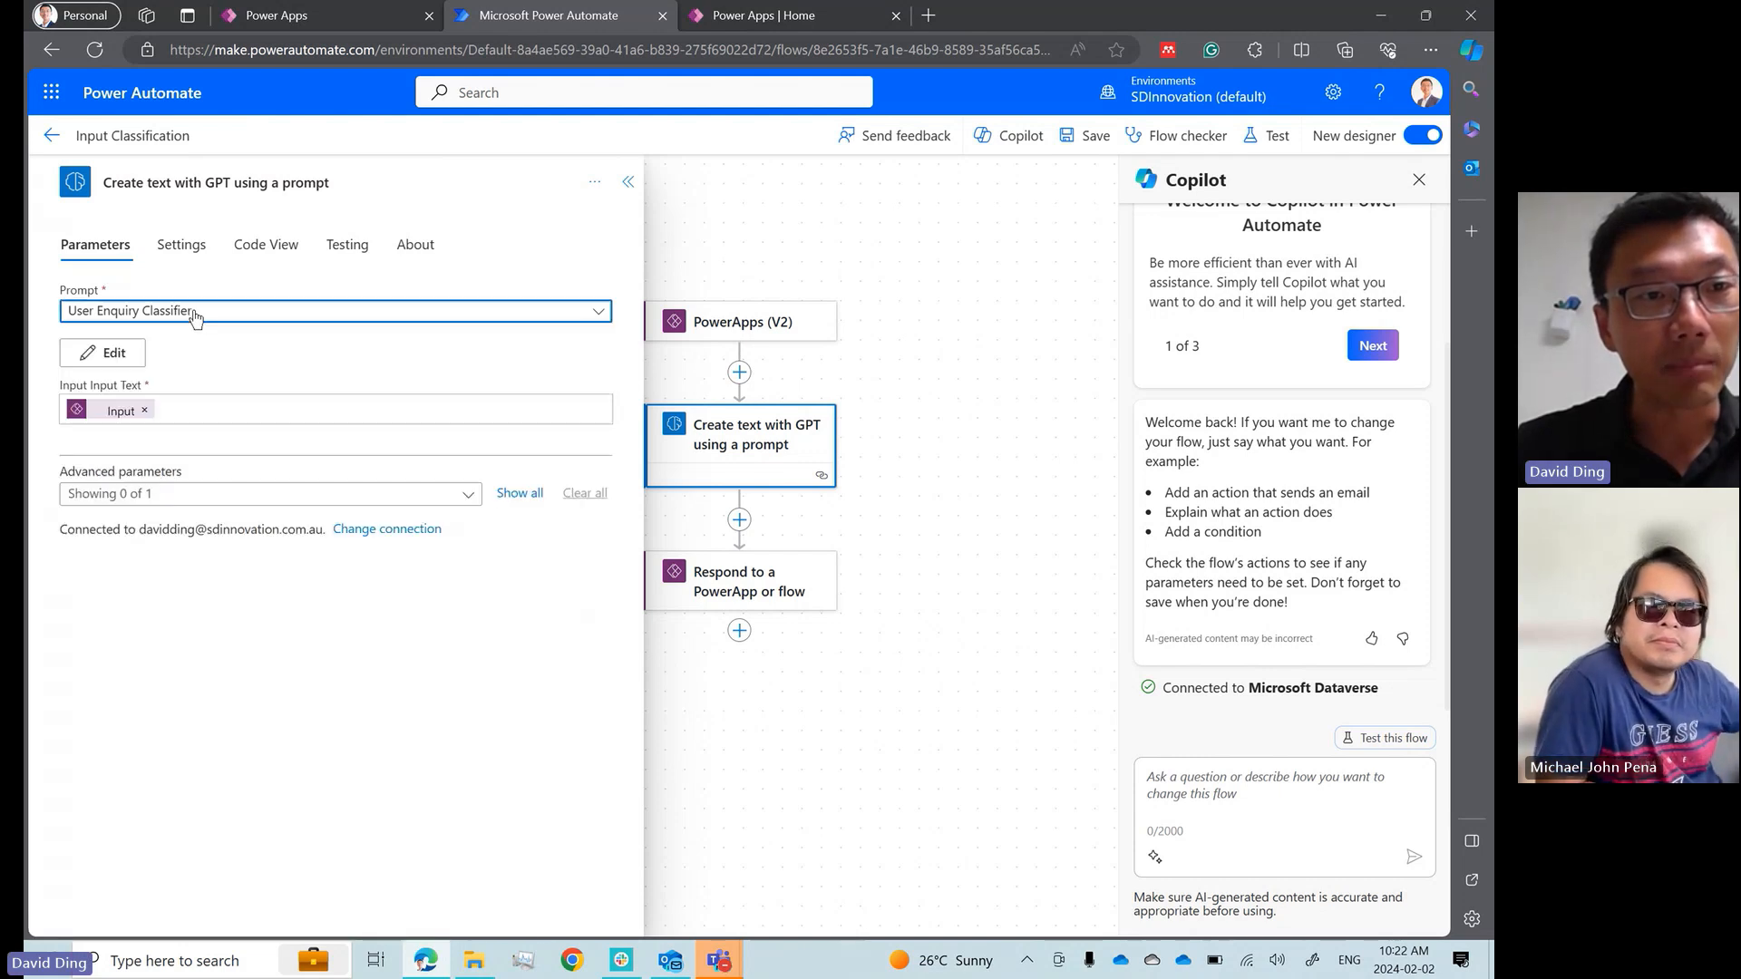
{"action": "left_click", "coordinate": [194, 312]}
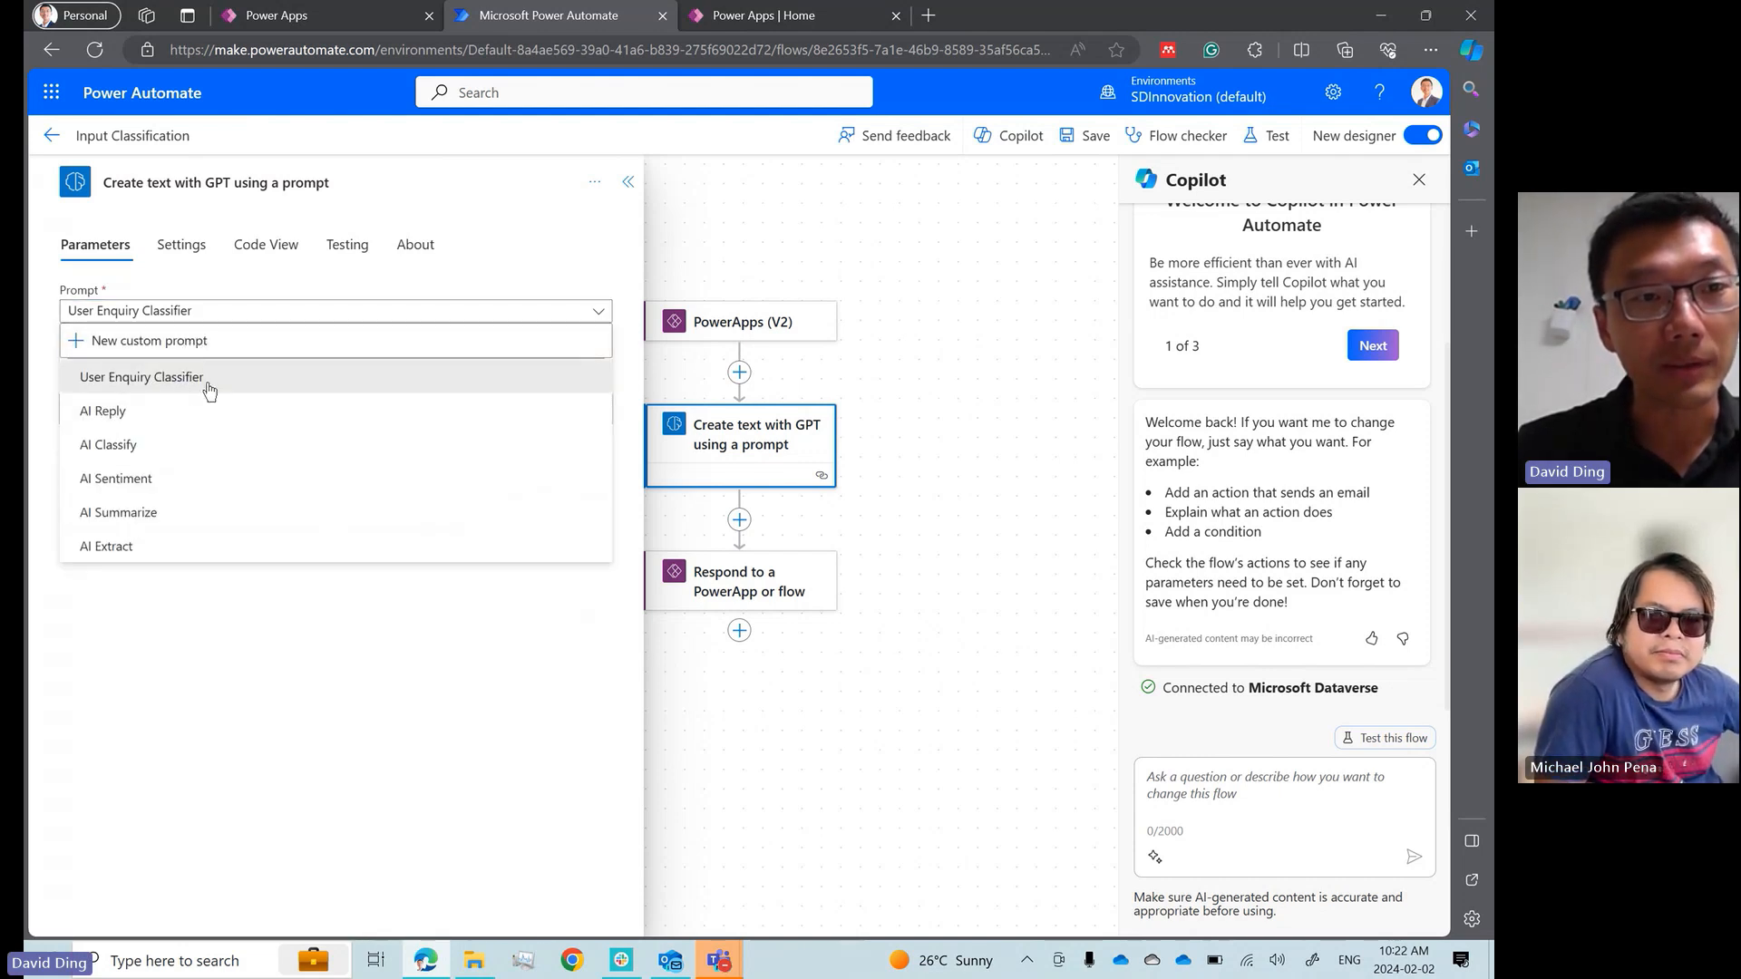
{"action": "left_click", "coordinate": [524, 317]}
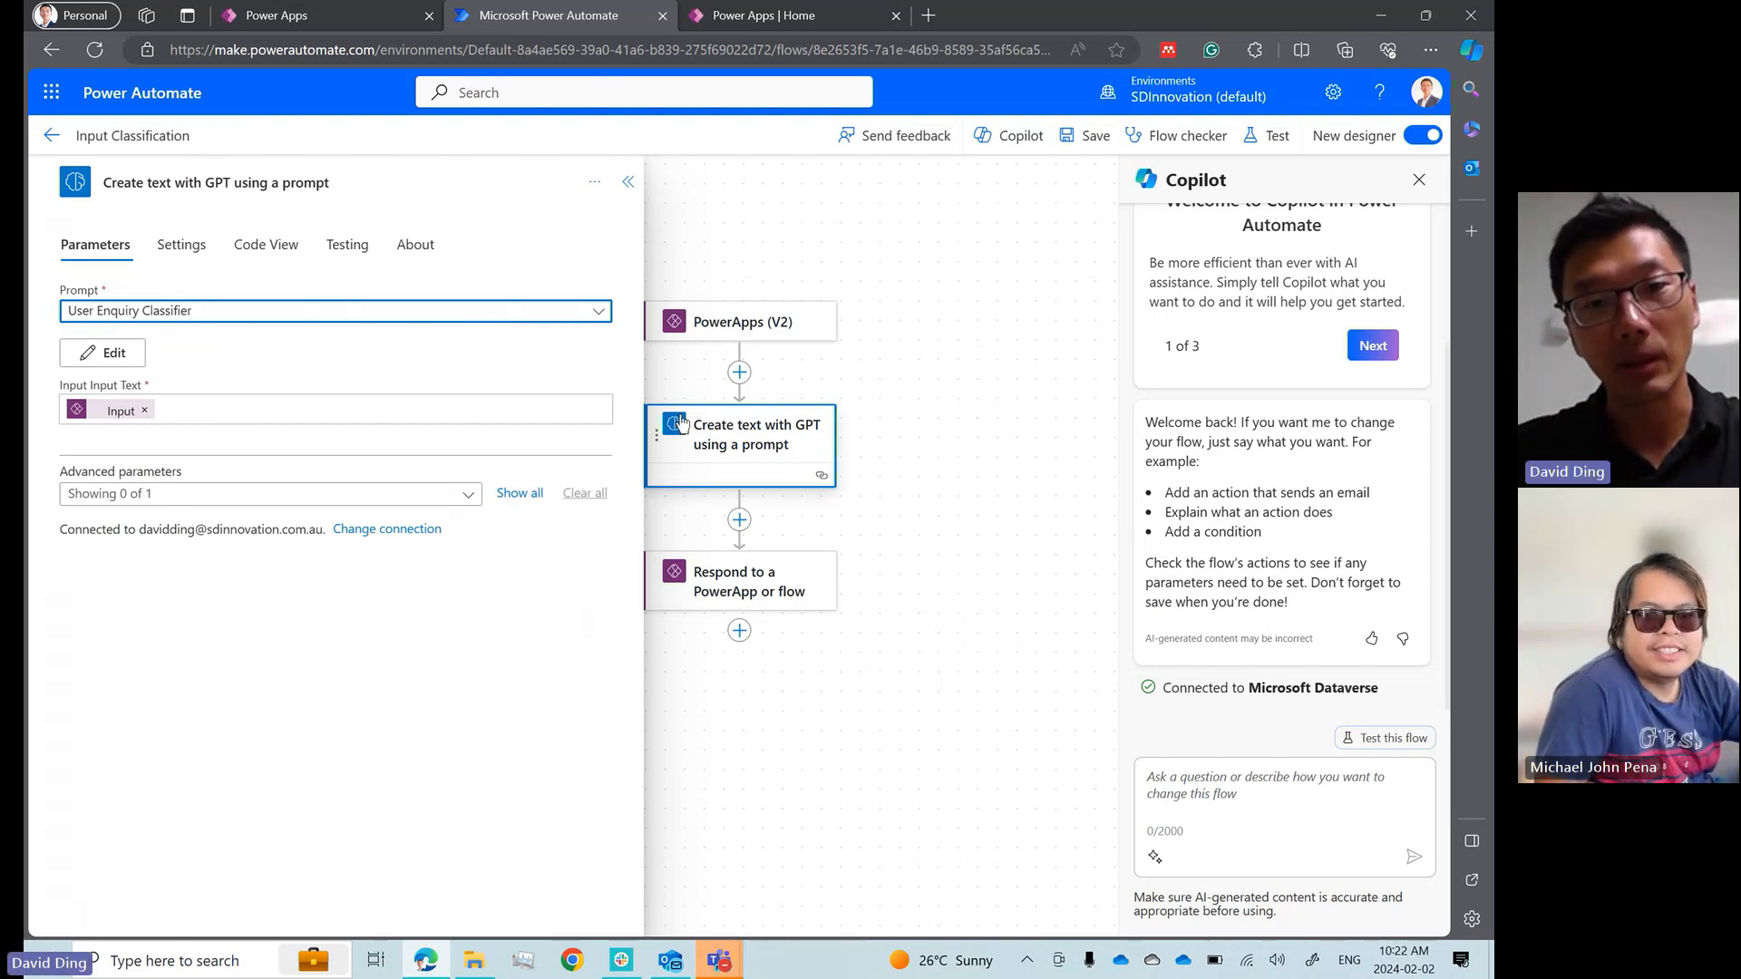
{"action": "left_click", "coordinate": [768, 587]}
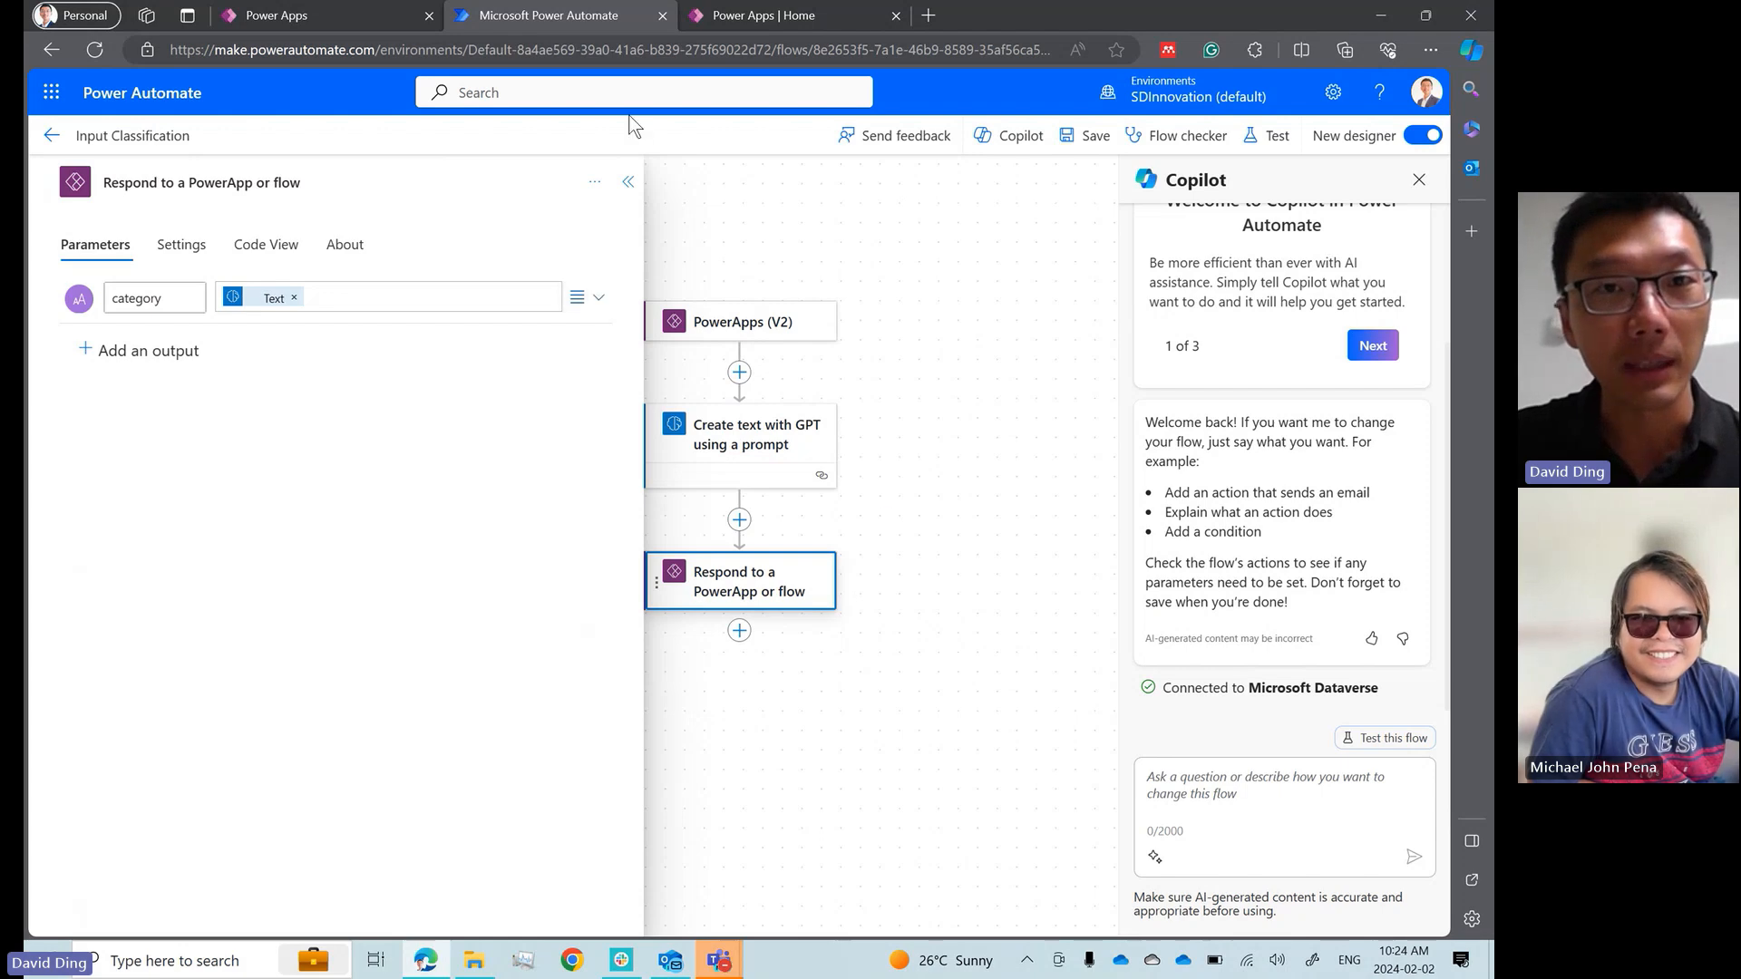
Switch to Power Apps, exit the app preview and select the send icon beside the text input
{"action": "left_click", "coordinate": [303, 19]}
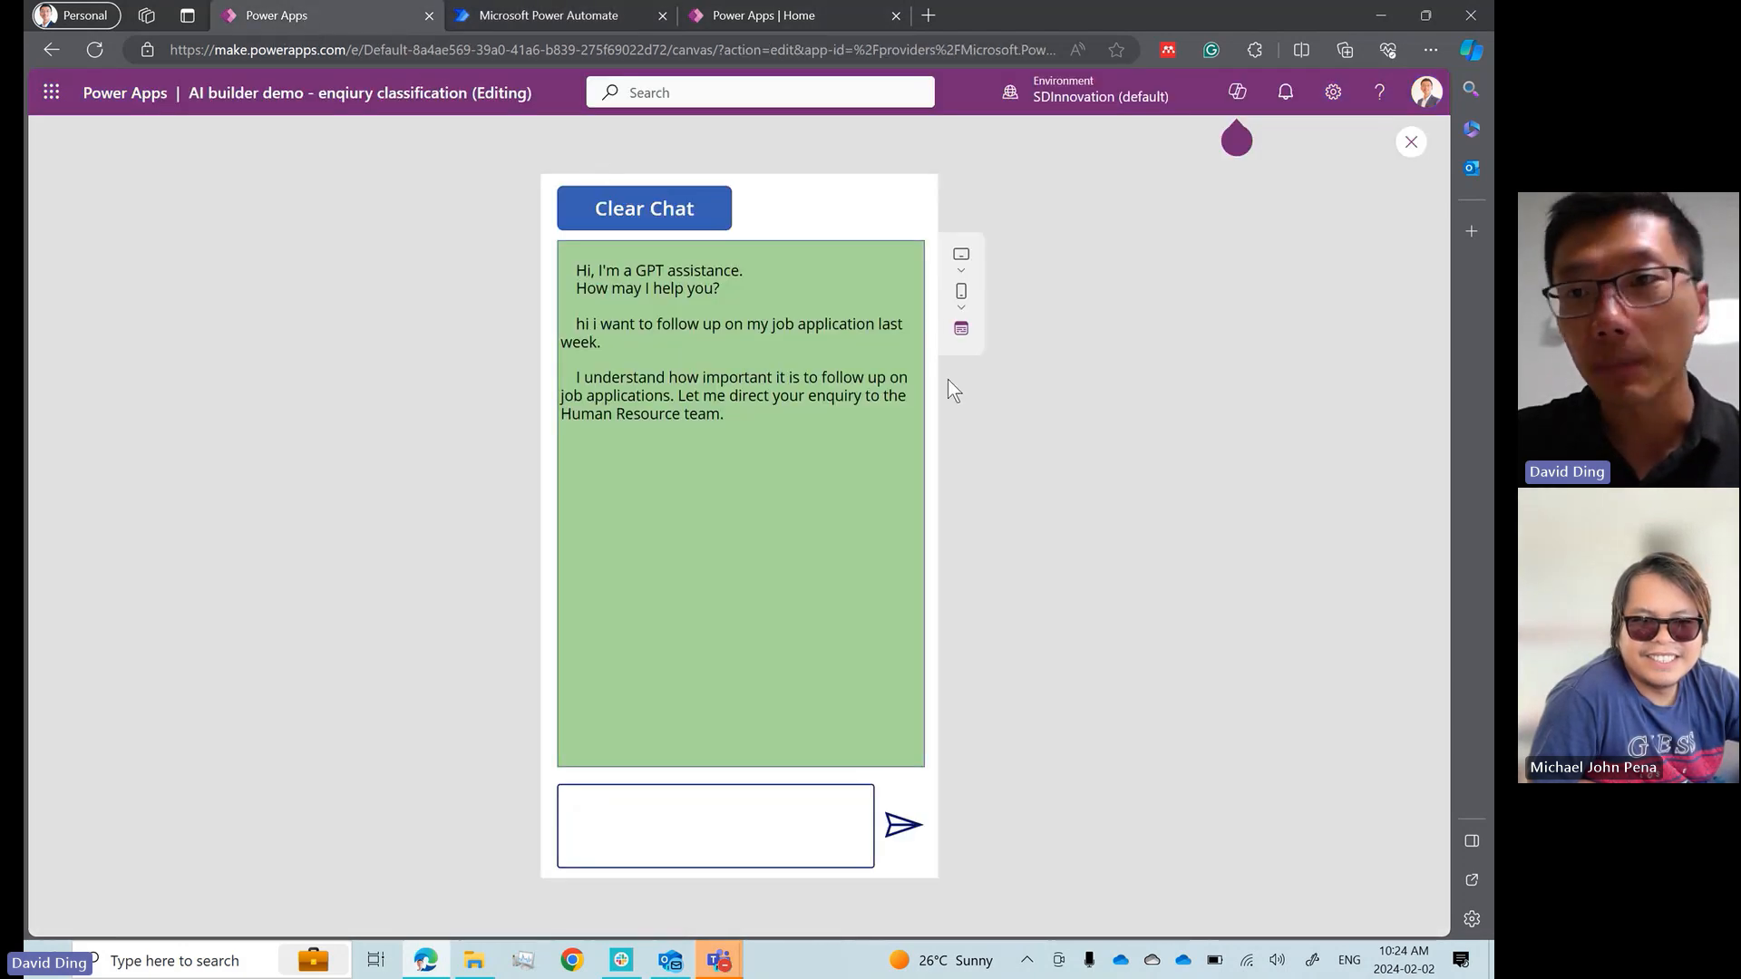
{"action": "left_click", "coordinate": [1411, 142]}
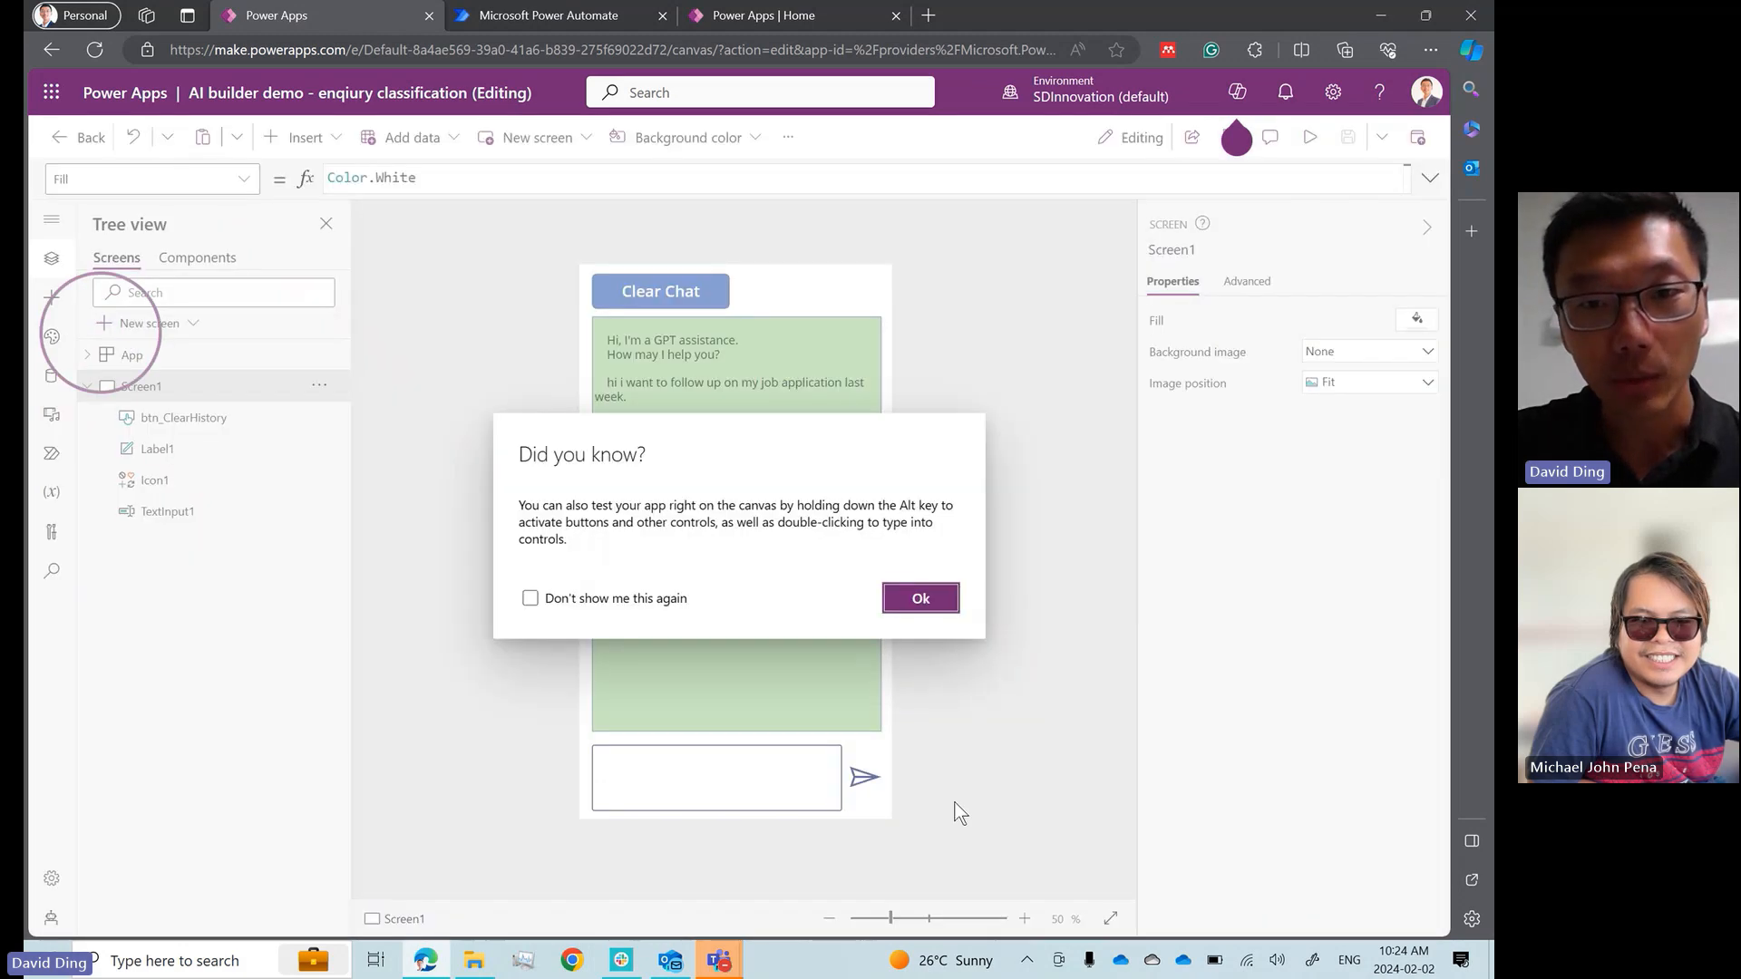
{"action": "left_click", "coordinate": [924, 599]}
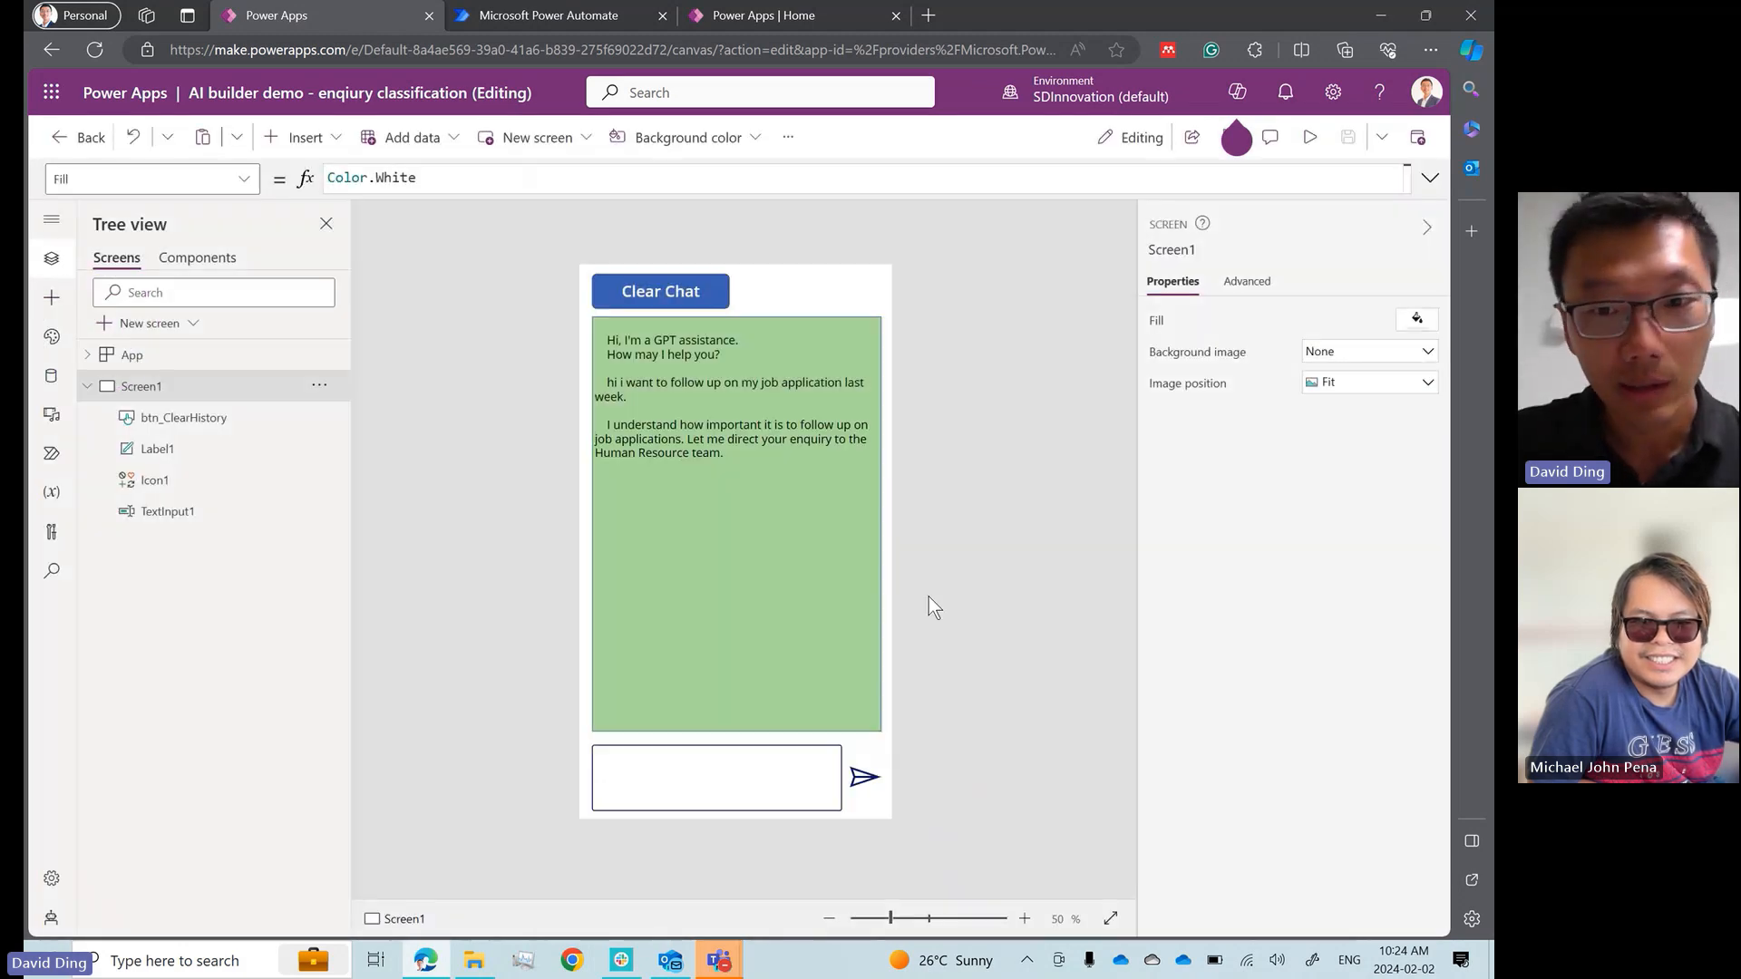
{"action": "left_click", "coordinate": [865, 777]}
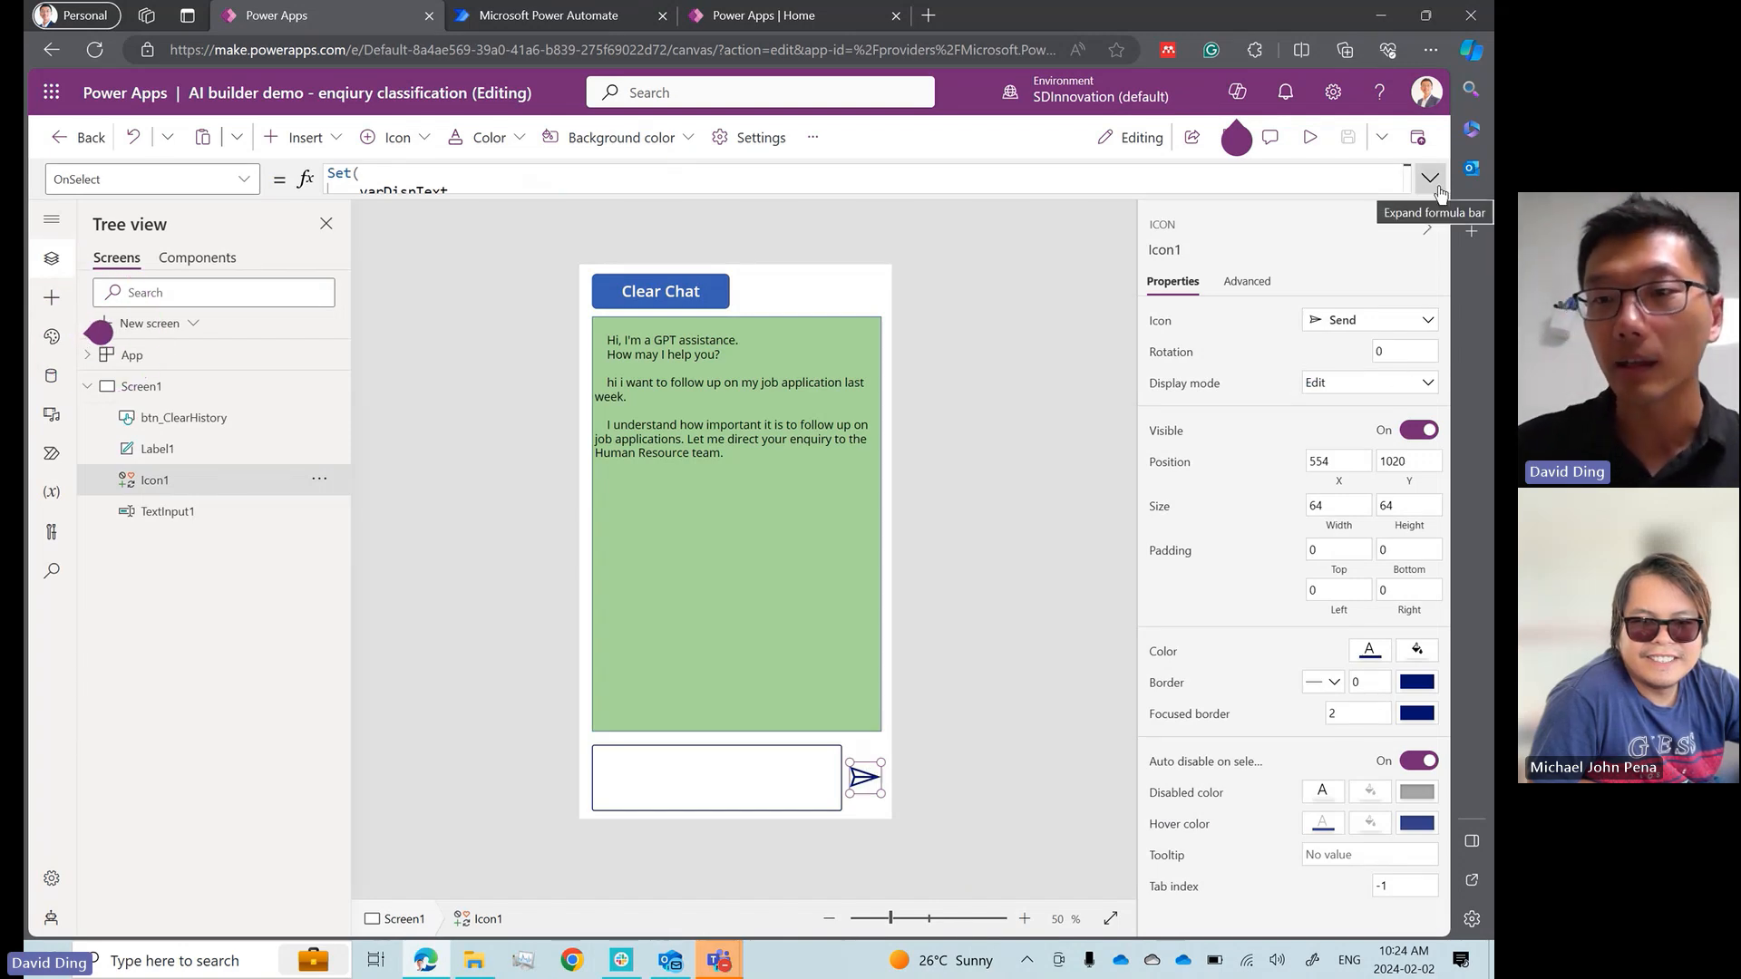
Check the app's data sources and its linked Power Automate flows, dismissing the modern theme tip
{"action": "left_click", "coordinate": [51, 375]}
{"action": "left_click", "coordinate": [51, 455]}
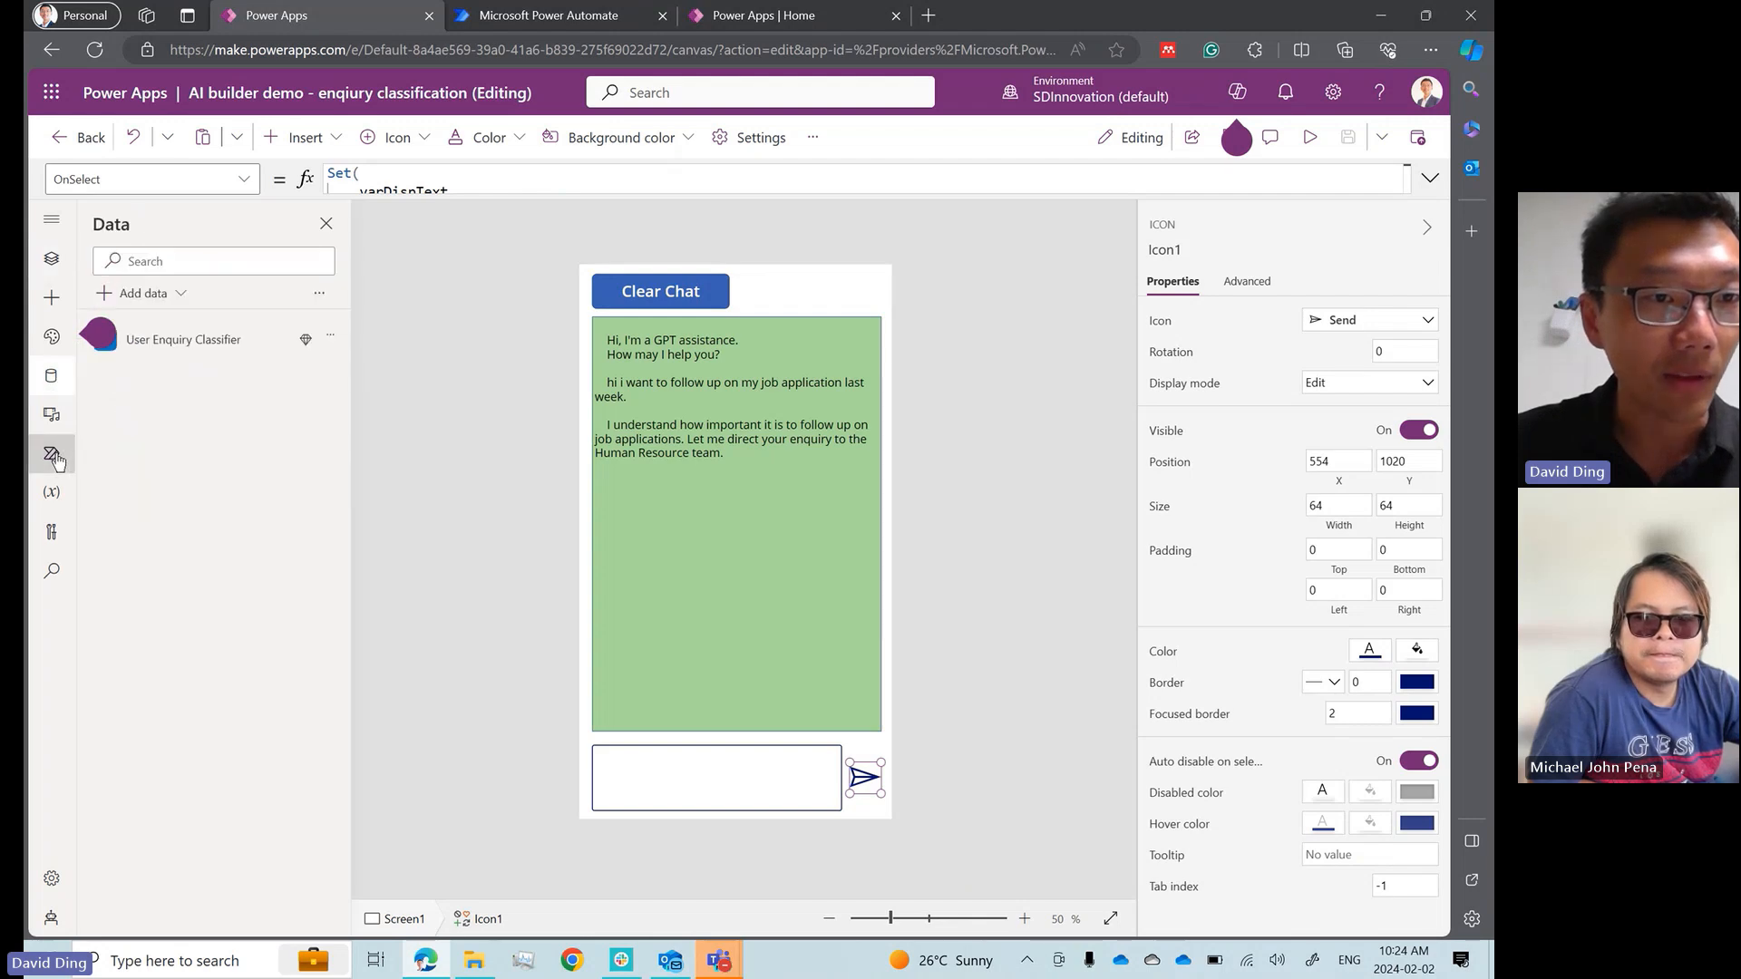
{"action": "mouse_move", "coordinate": [149, 385]}
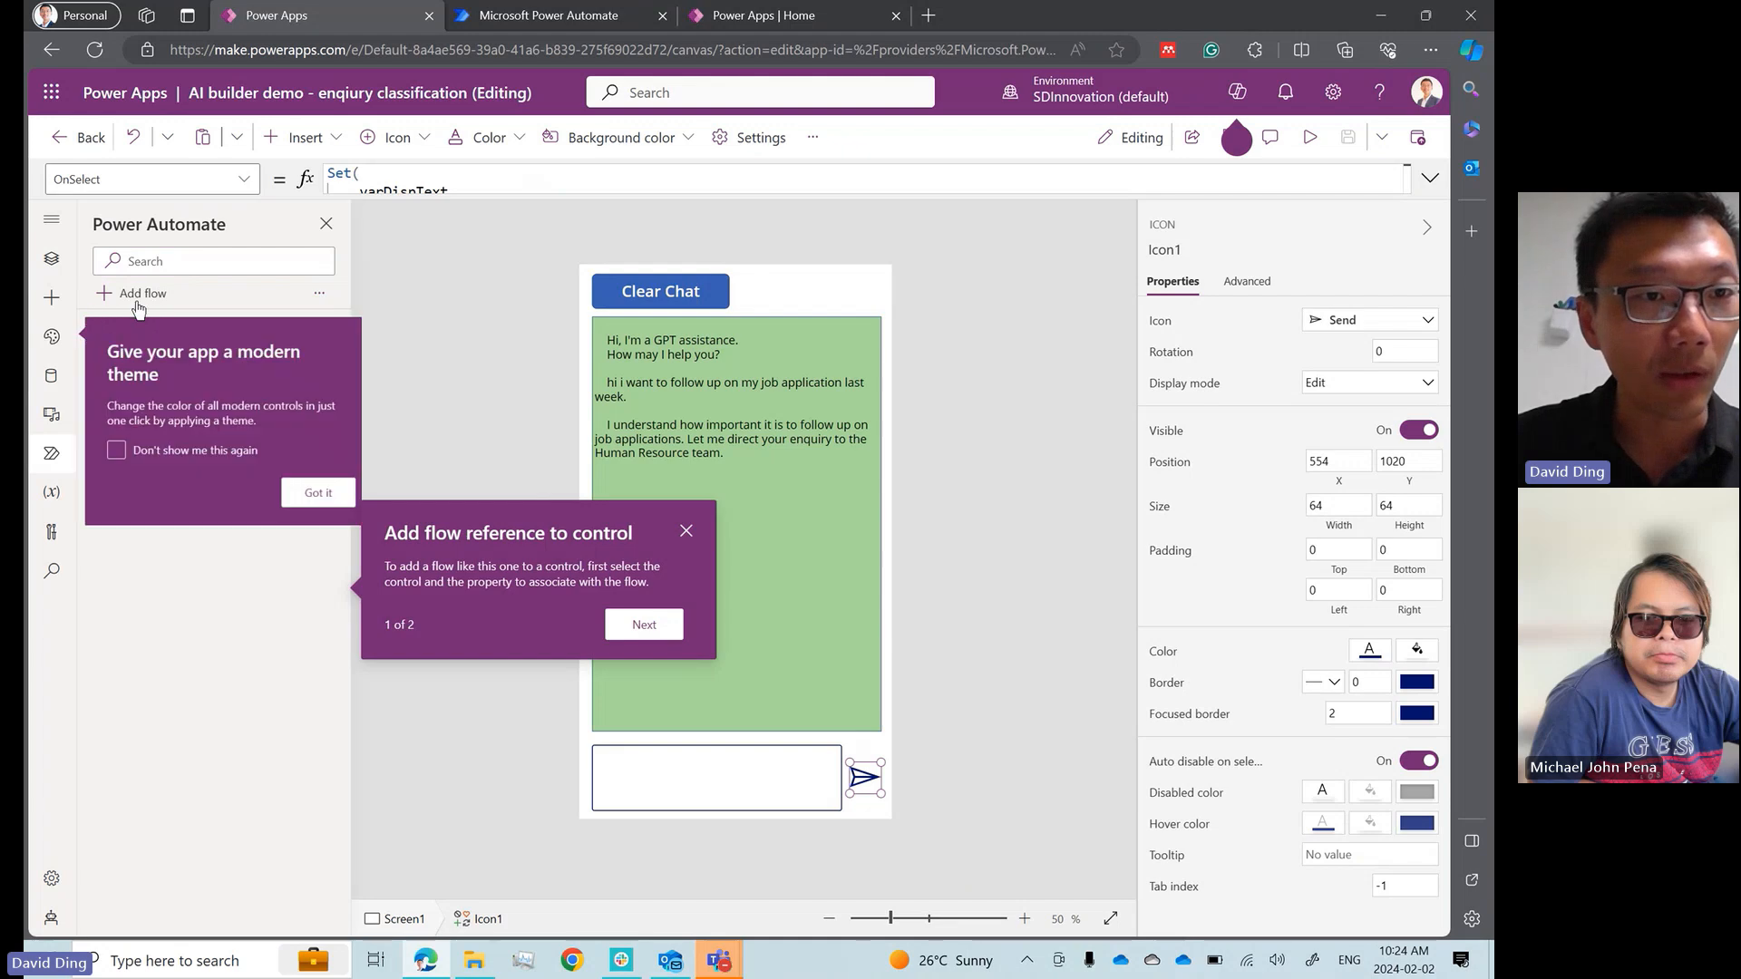
{"action": "left_click", "coordinate": [331, 503]}
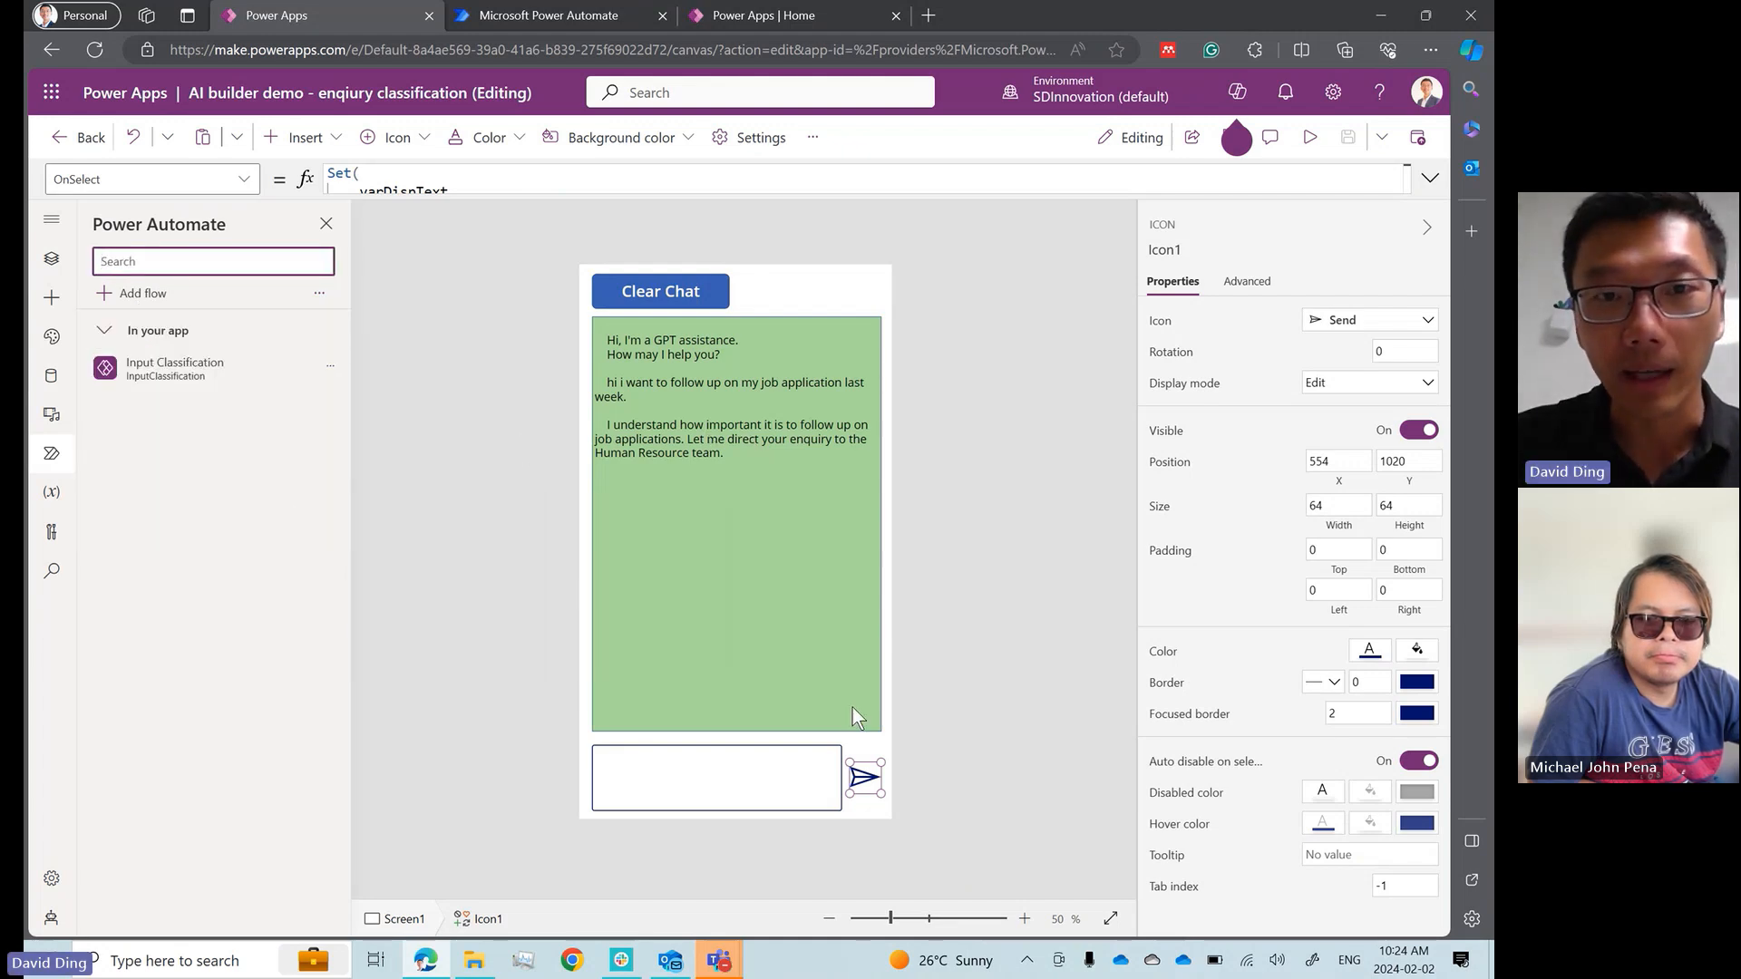
Examine the send icon's full OnSelect formula, including the InputClassification.Run call and the commented-out 'User Enquiry Classifier'.Predict expression
{"action": "left_click", "coordinate": [1434, 182]}
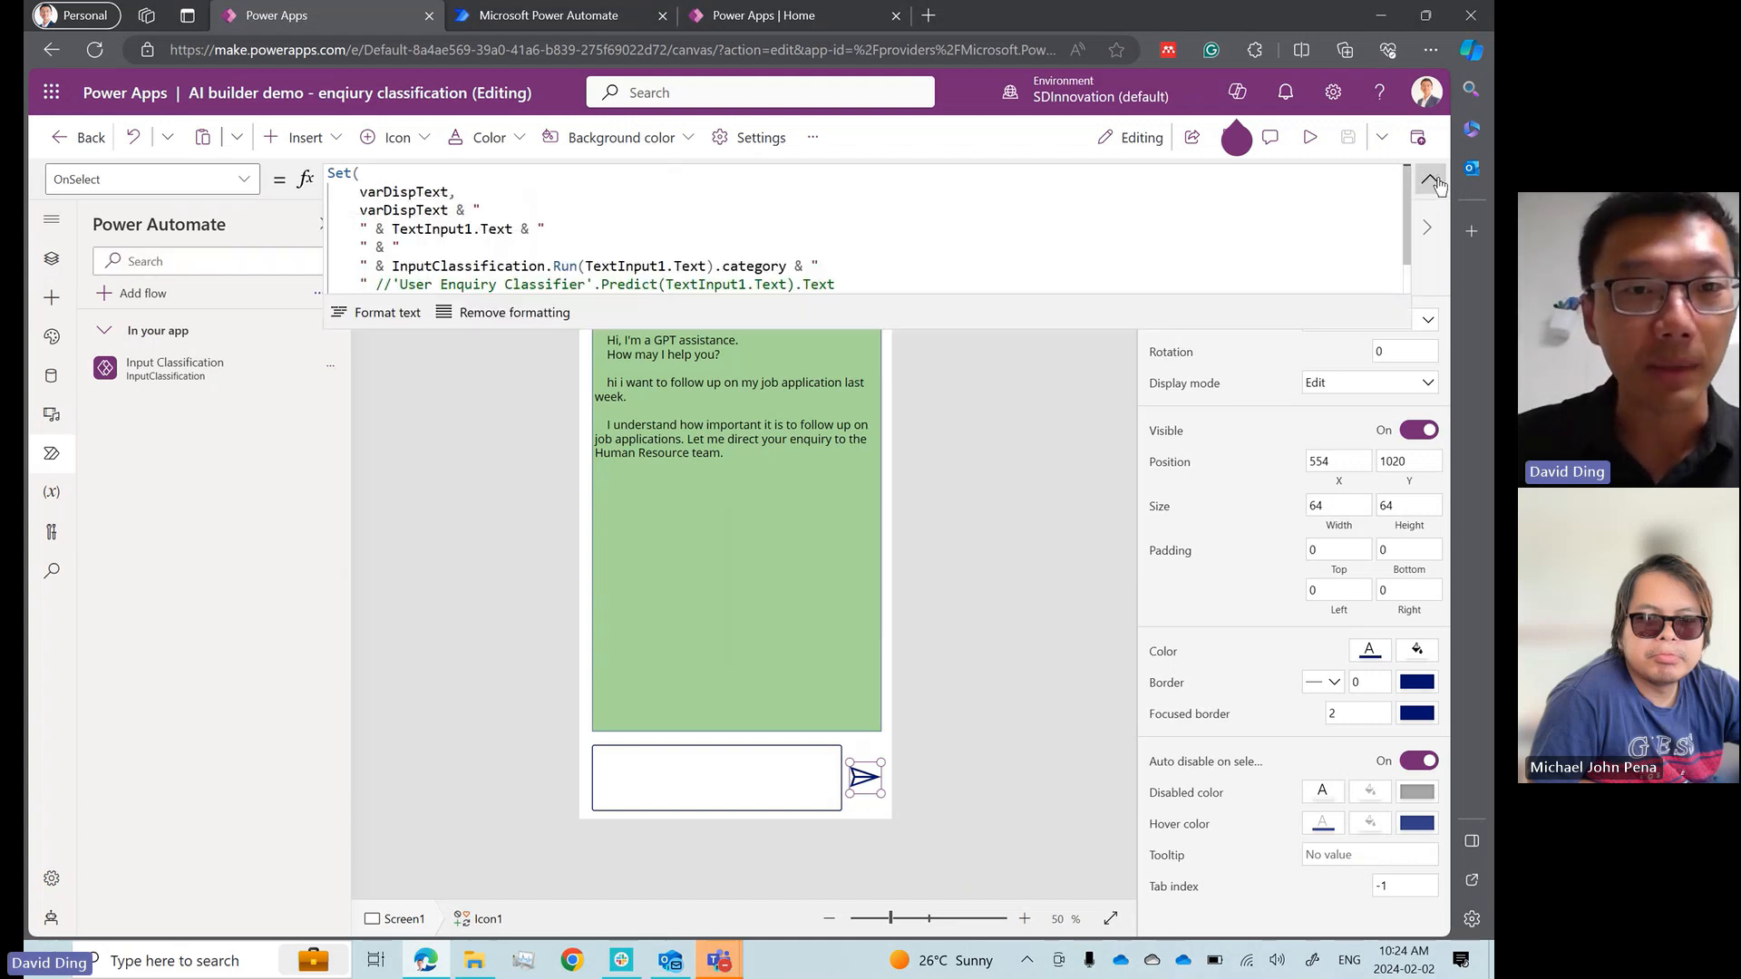
{"action": "left_click", "coordinate": [1092, 235]}
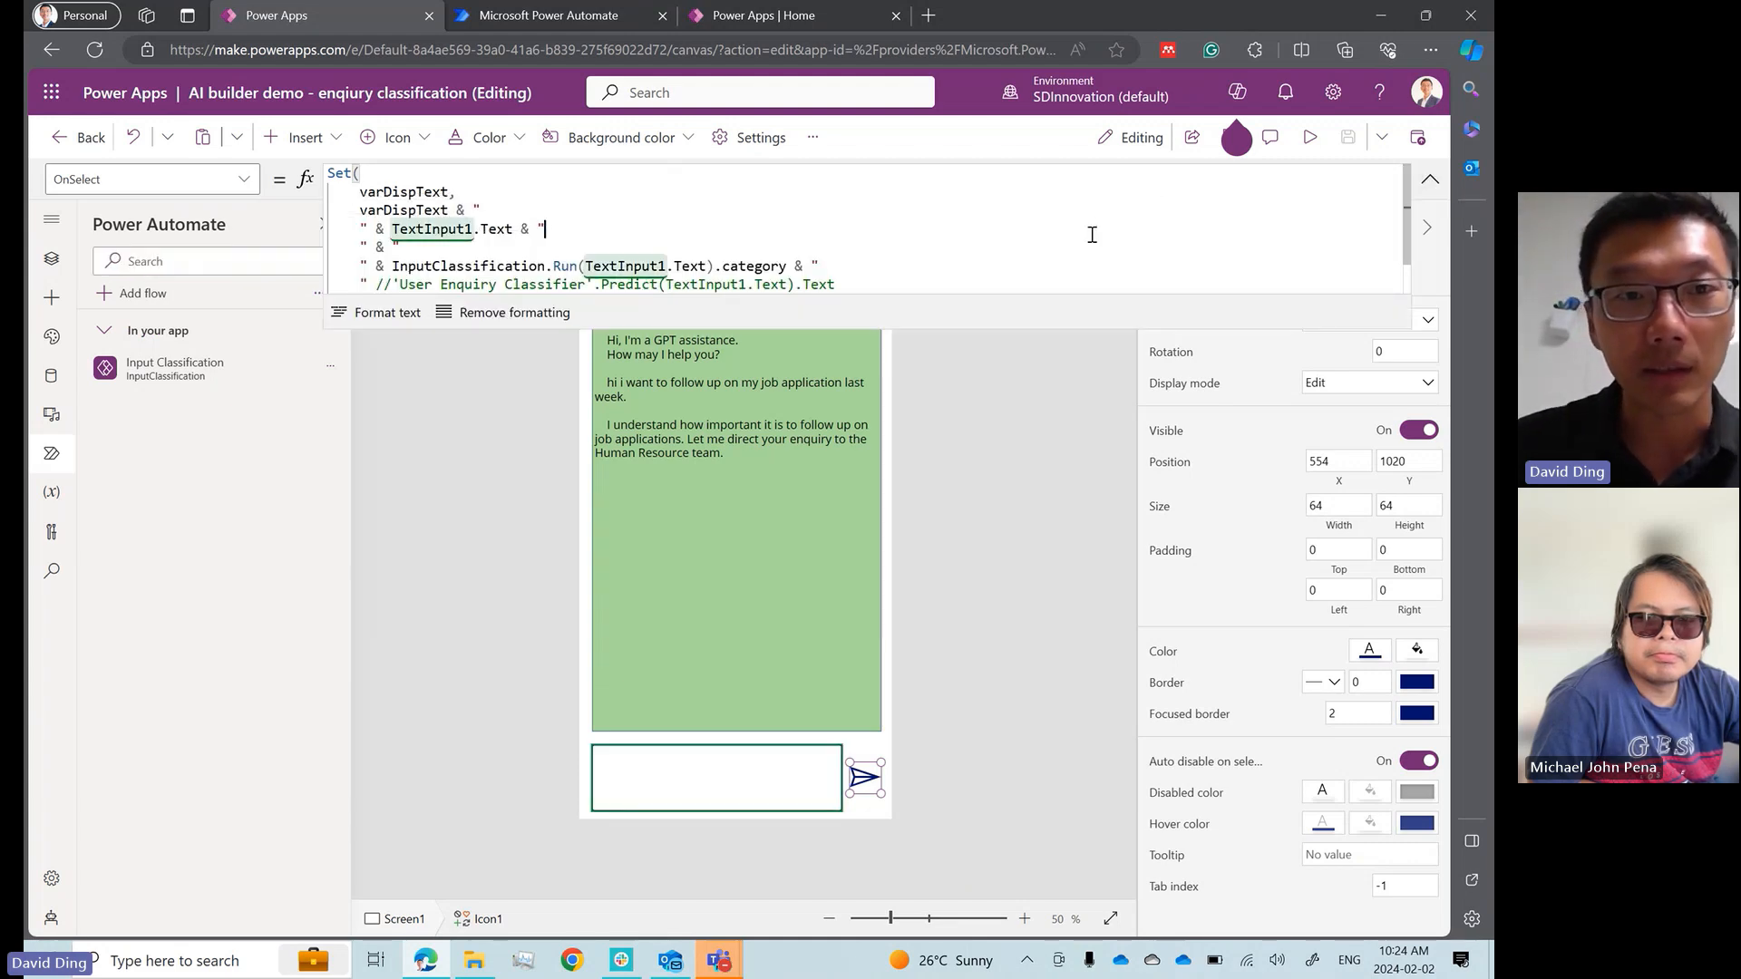
{"action": "key", "text": "Right"}
{"action": "key", "text": "Right"}
{"action": "key", "text": "Right"}
{"action": "key", "text": "Right"}
{"action": "key", "text": "Right"}
{"action": "key", "text": "Right"}
{"action": "key", "text": "Right"}
{"action": "key", "text": "Right"}
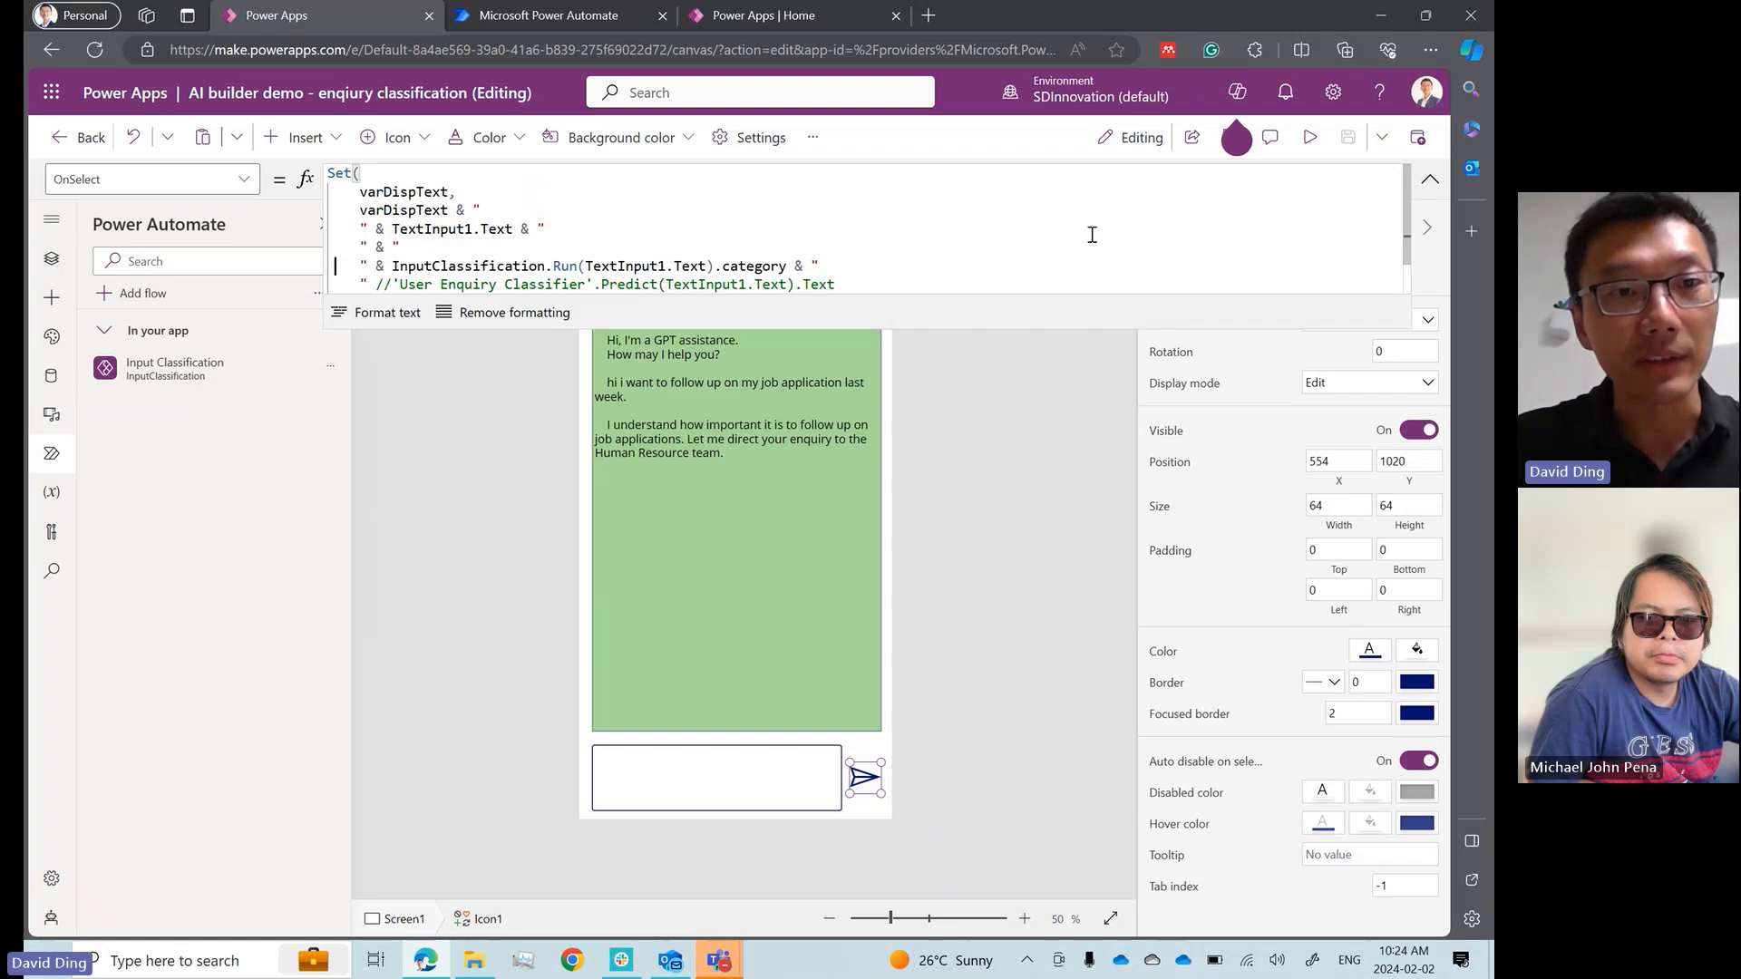
{"action": "key", "text": "Right"}
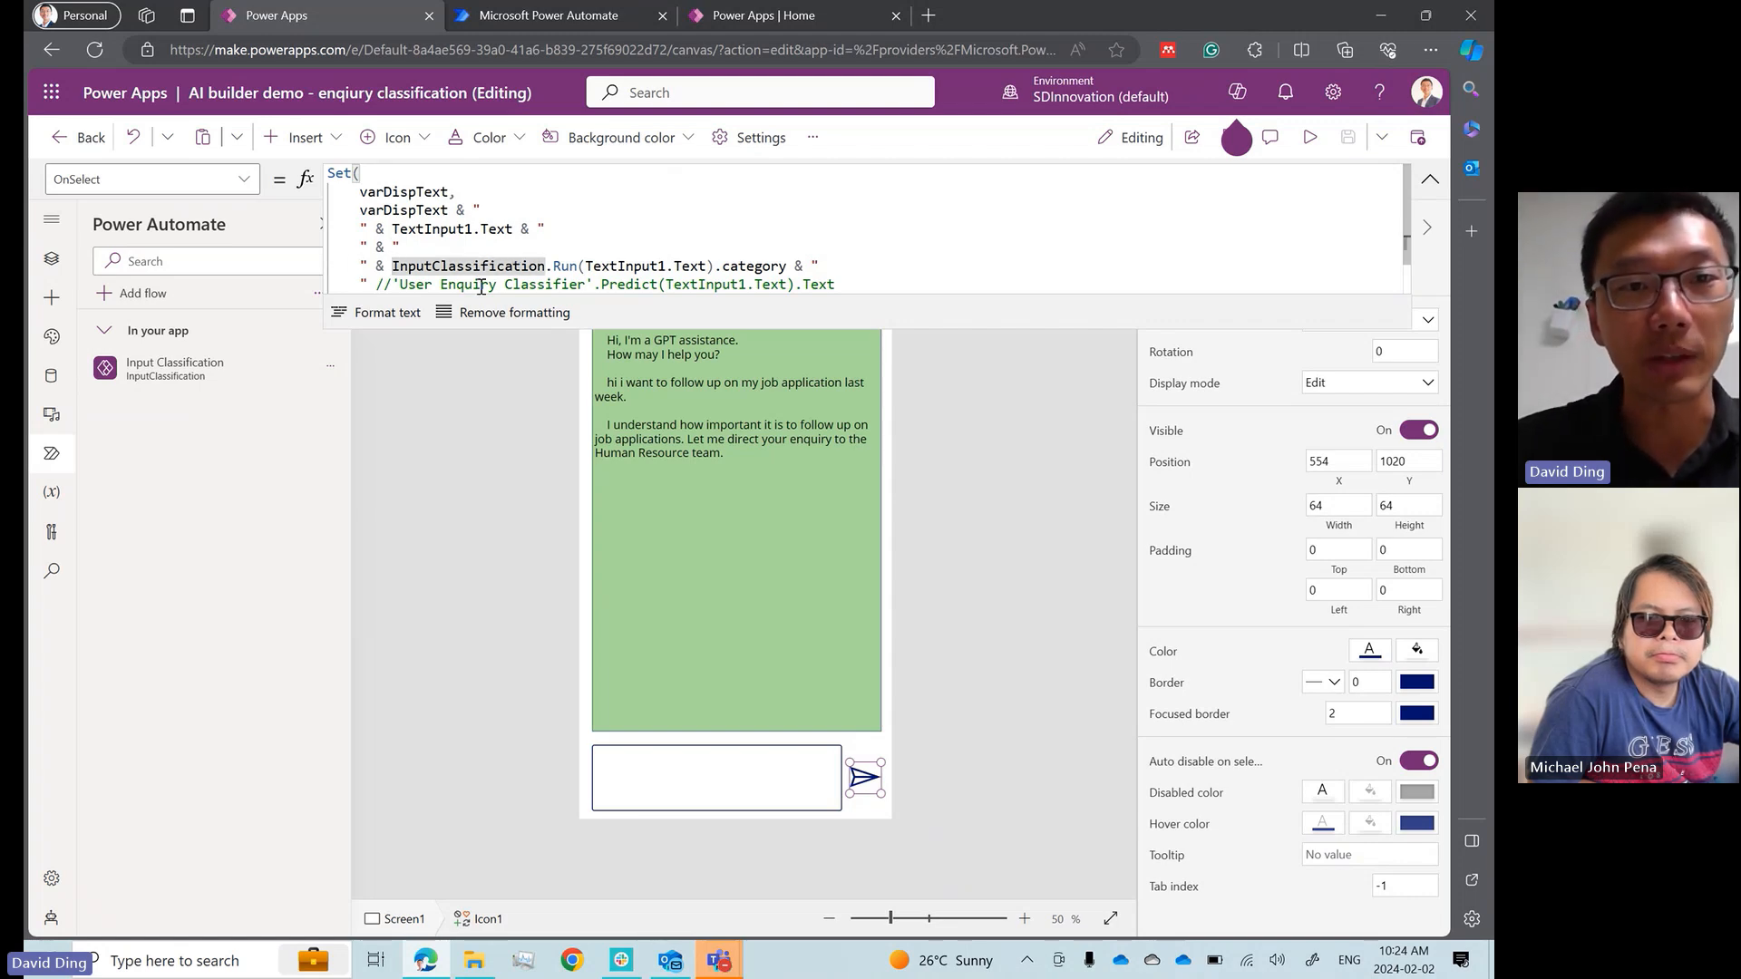
{"action": "left_click", "coordinate": [787, 266], "text": "shift"}
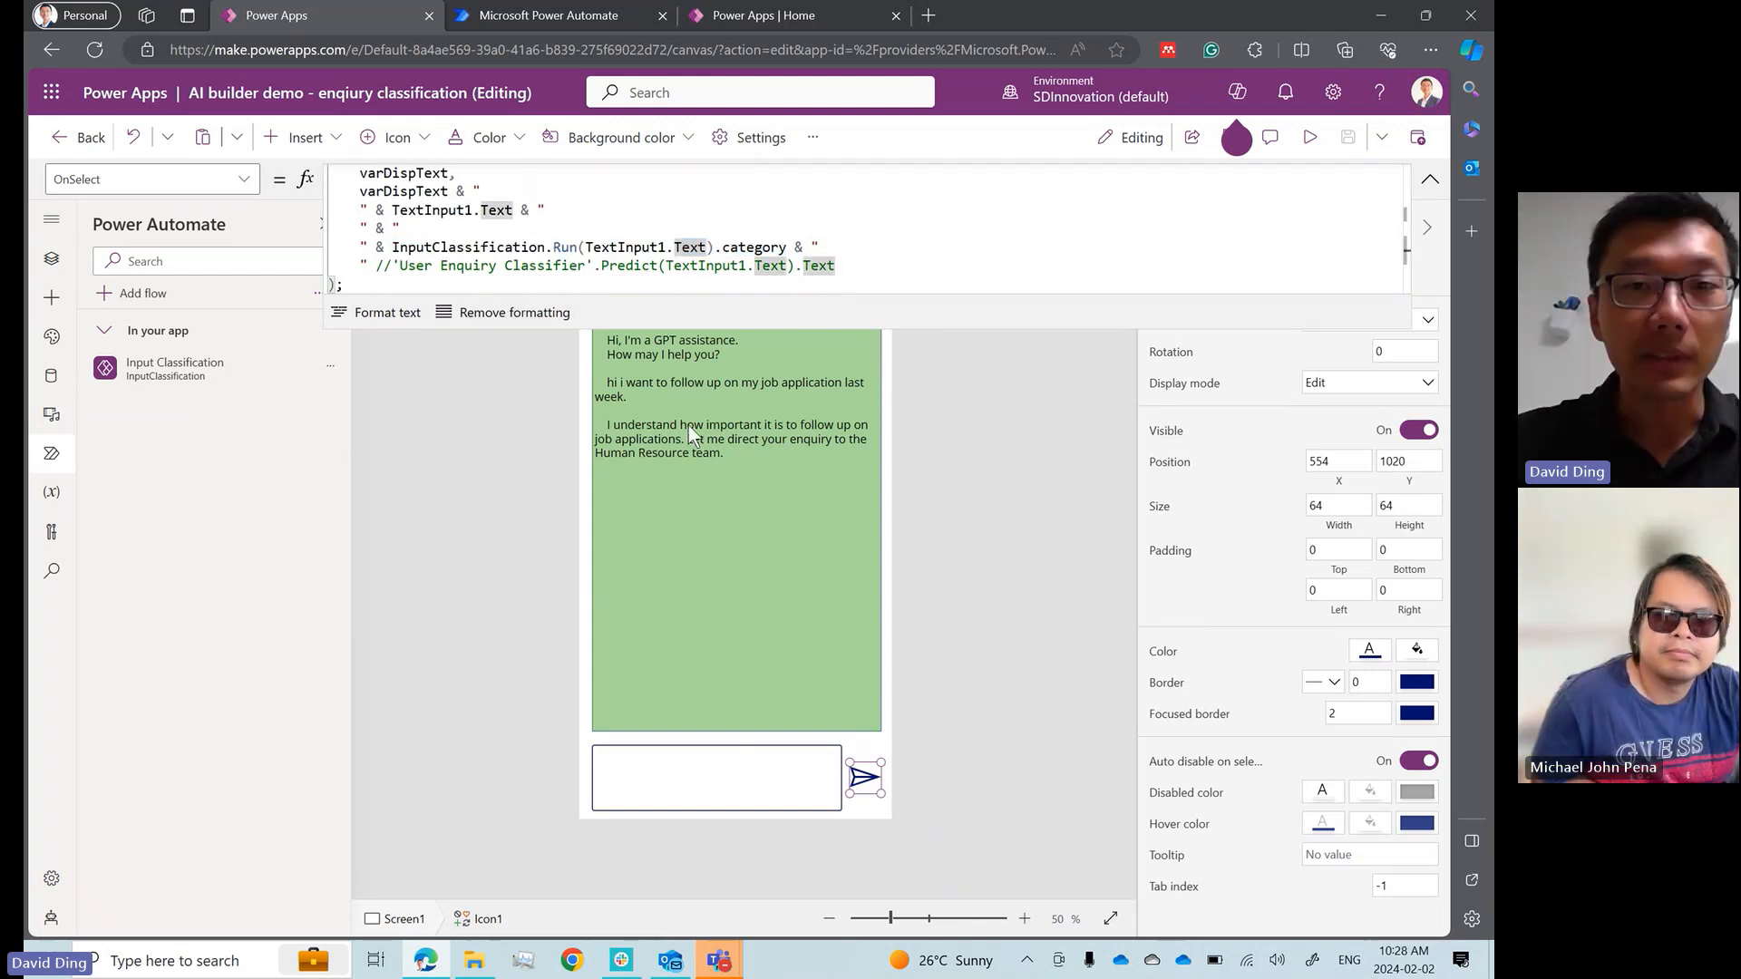
{"action": "key", "text": "Right"}
{"action": "key", "text": "Right"}
{"action": "key", "text": "Right"}
{"action": "key", "text": "ctrl+shift+Left"}
{"action": "key", "text": "ctrl+shift+Left"}
{"action": "key", "text": "ctrl+shift+Left"}
{"action": "key", "text": "ctrl+shift+Left"}
{"action": "key", "text": "ctrl+shift+Left"}
{"action": "key", "text": "ctrl+shift+Left"}
{"action": "key", "text": "ctrl+shift+Left"}
{"action": "key", "text": "ctrl+shift+Left"}
{"action": "key", "text": "ctrl+shift+Left"}
{"action": "key", "text": "ctrl+shift+Left"}
{"action": "key", "text": "ctrl+shift+Left"}
{"action": "key", "text": "ctrl+shift+Left"}
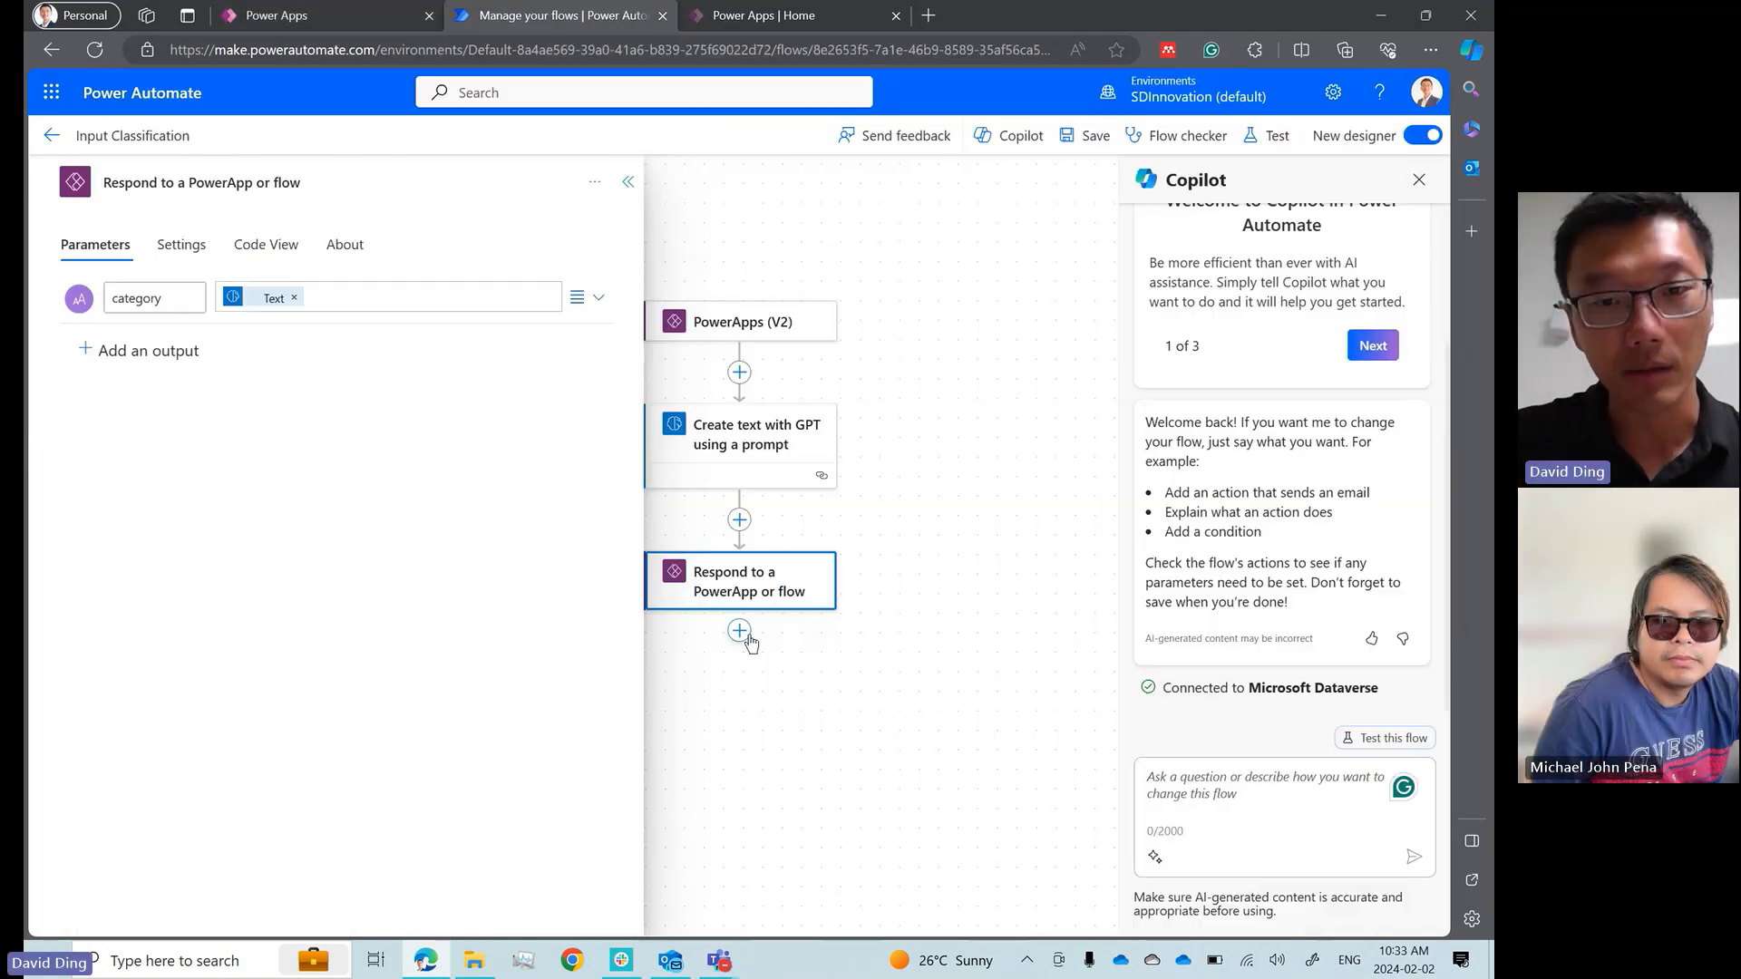
Switch to Power Automate and browse the actions that can be added after Respond to a PowerApp or flow
{"action": "left_click", "coordinate": [740, 632]}
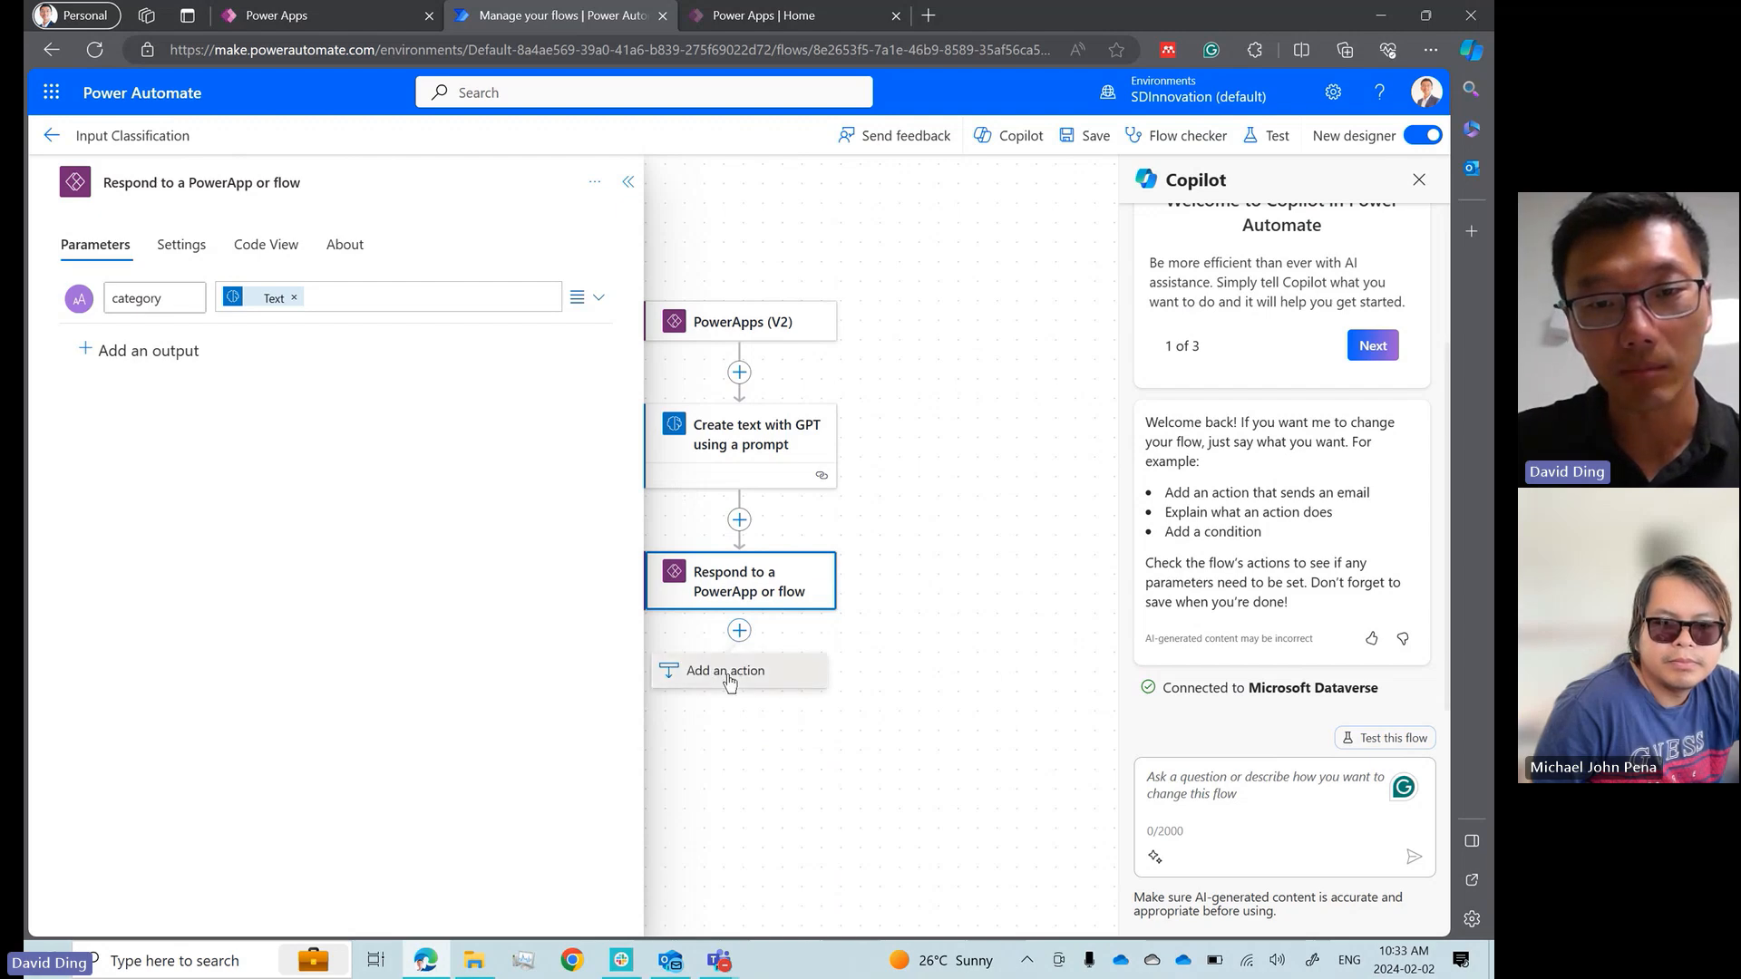
{"action": "left_click", "coordinate": [701, 672]}
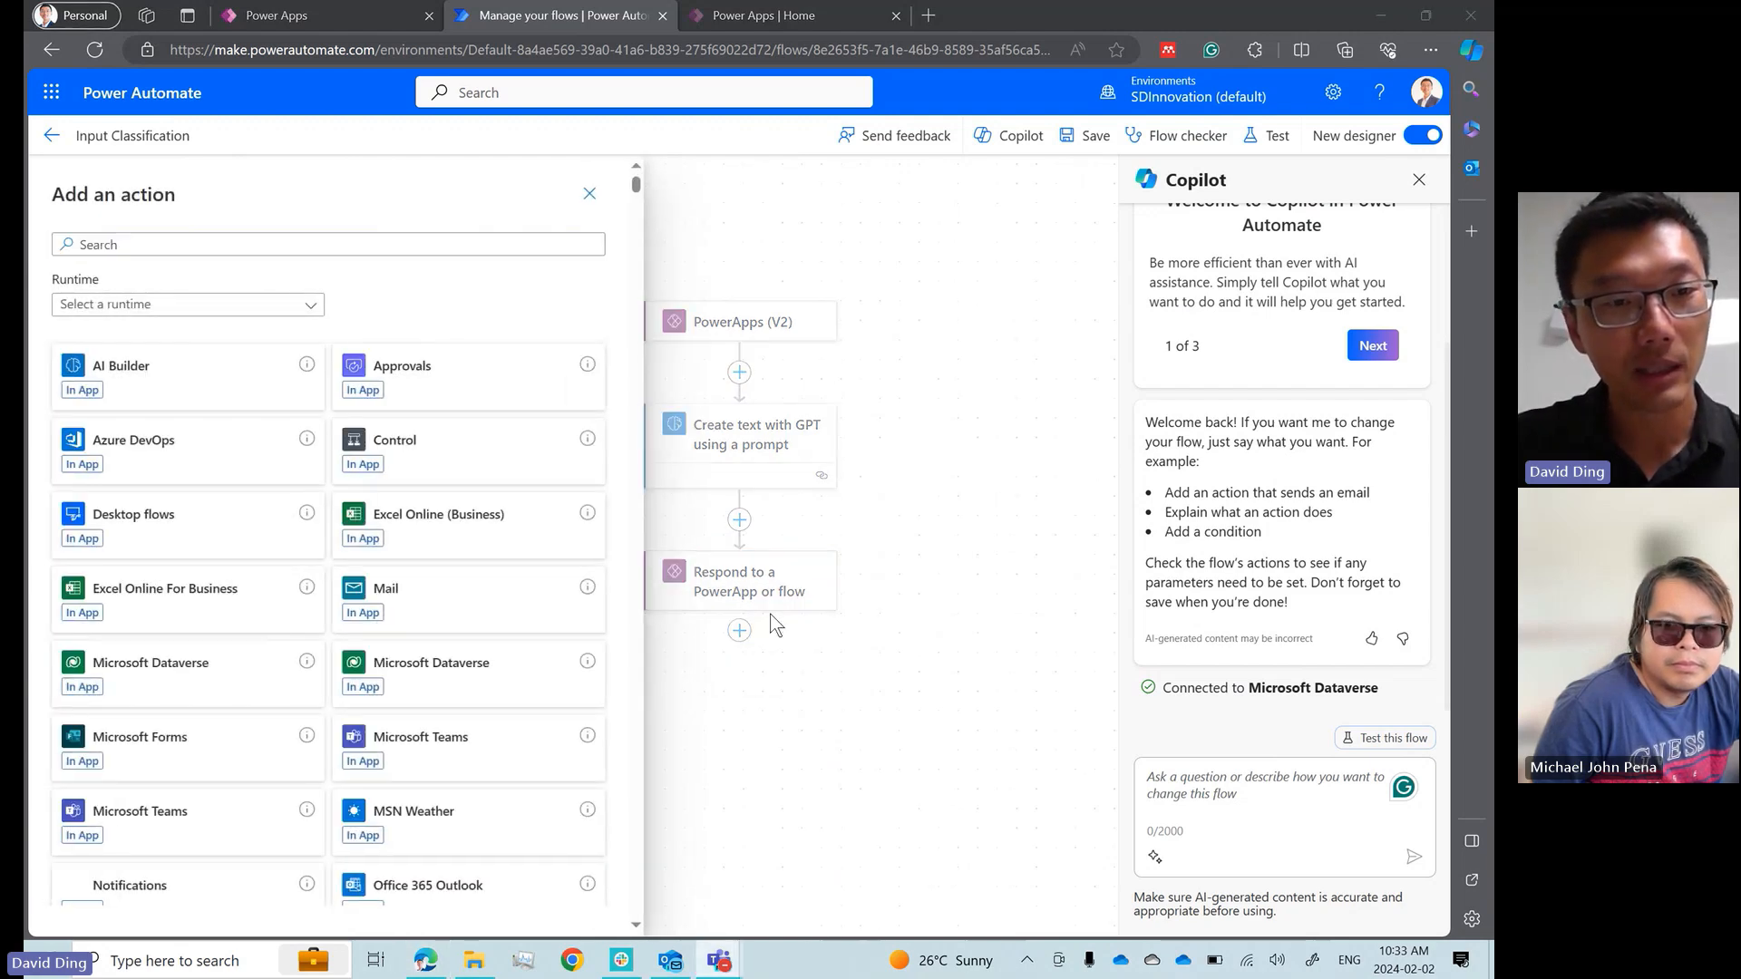
{"action": "scroll", "coordinate": [395, 517], "scroll_direction": "down", "scroll_amount": 8}
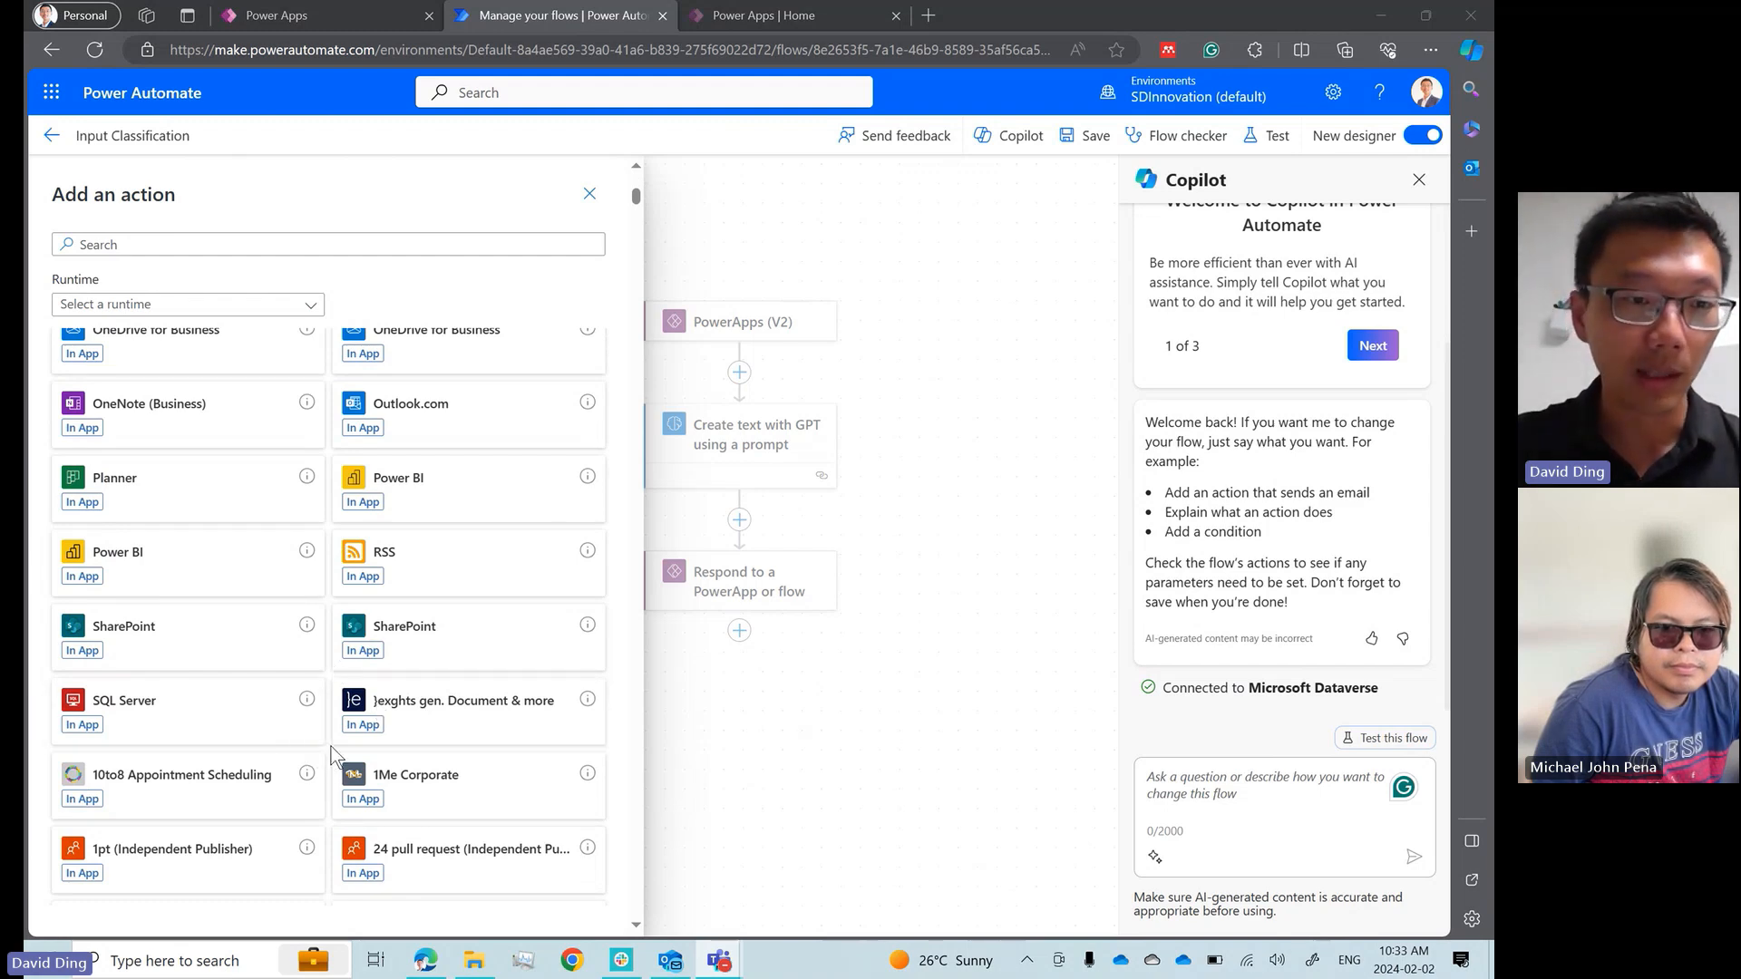
{"action": "scroll", "coordinate": [332, 753], "scroll_direction": "down", "scroll_amount": 4}
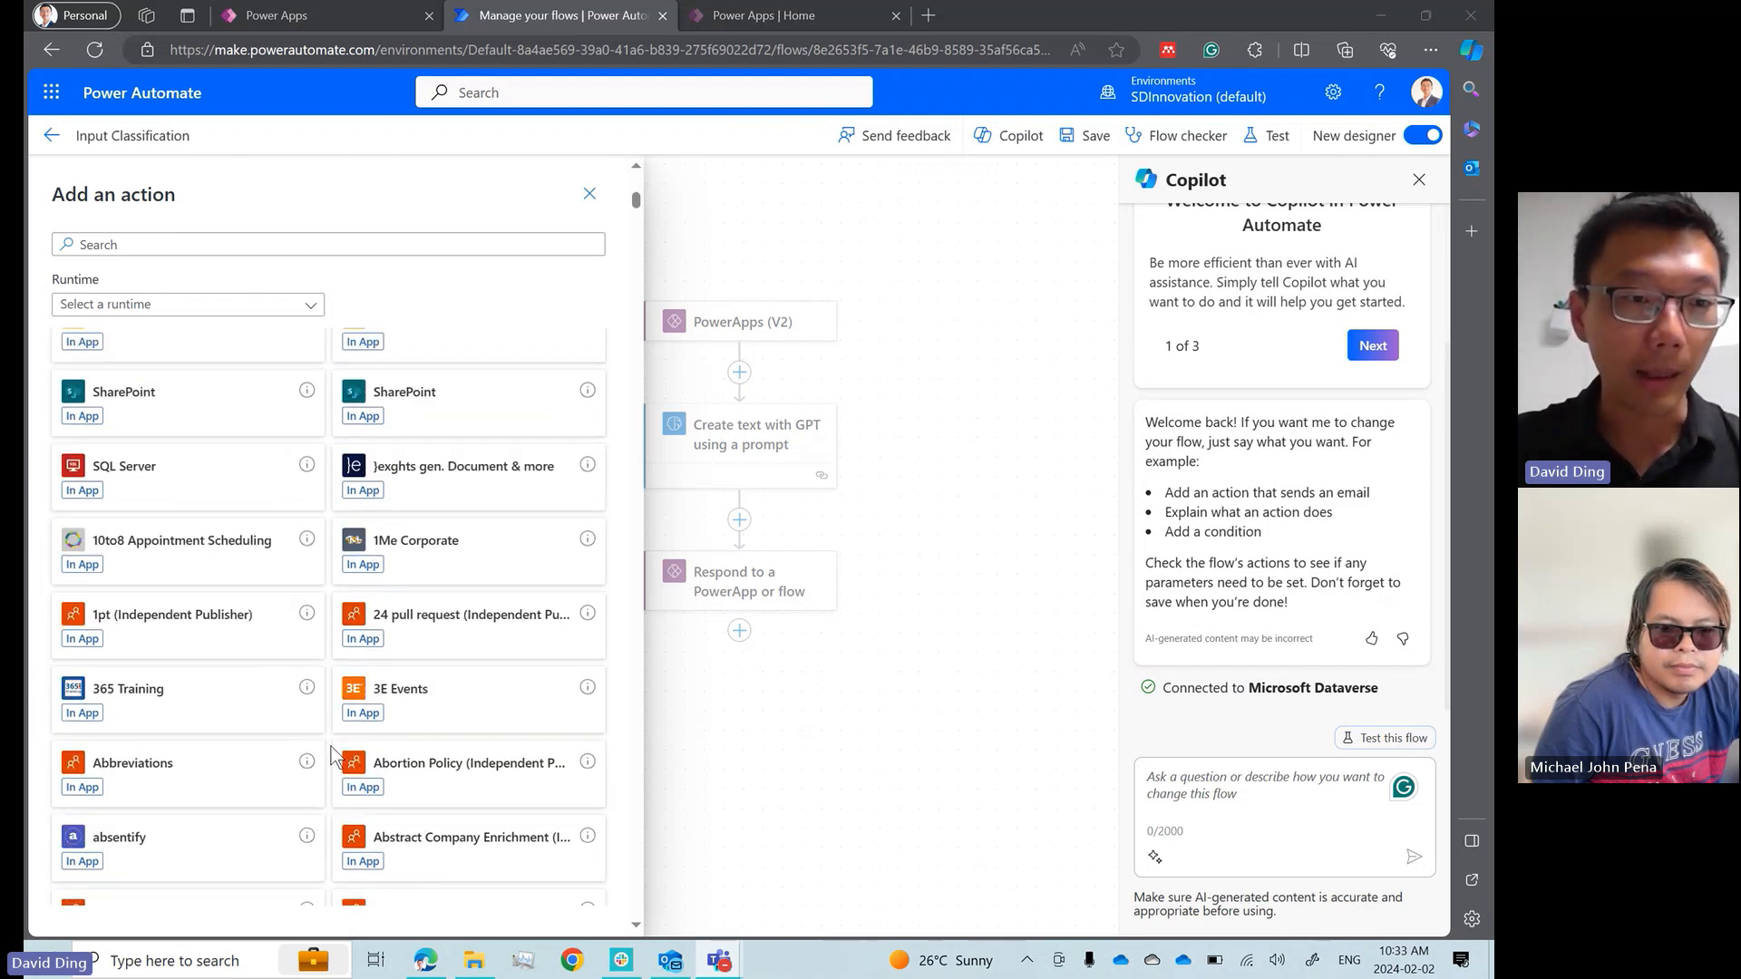
Ask Copilot "i want add an action towards the end to send out an approval email to business managers."
{"action": "left_click", "coordinate": [1237, 810]}
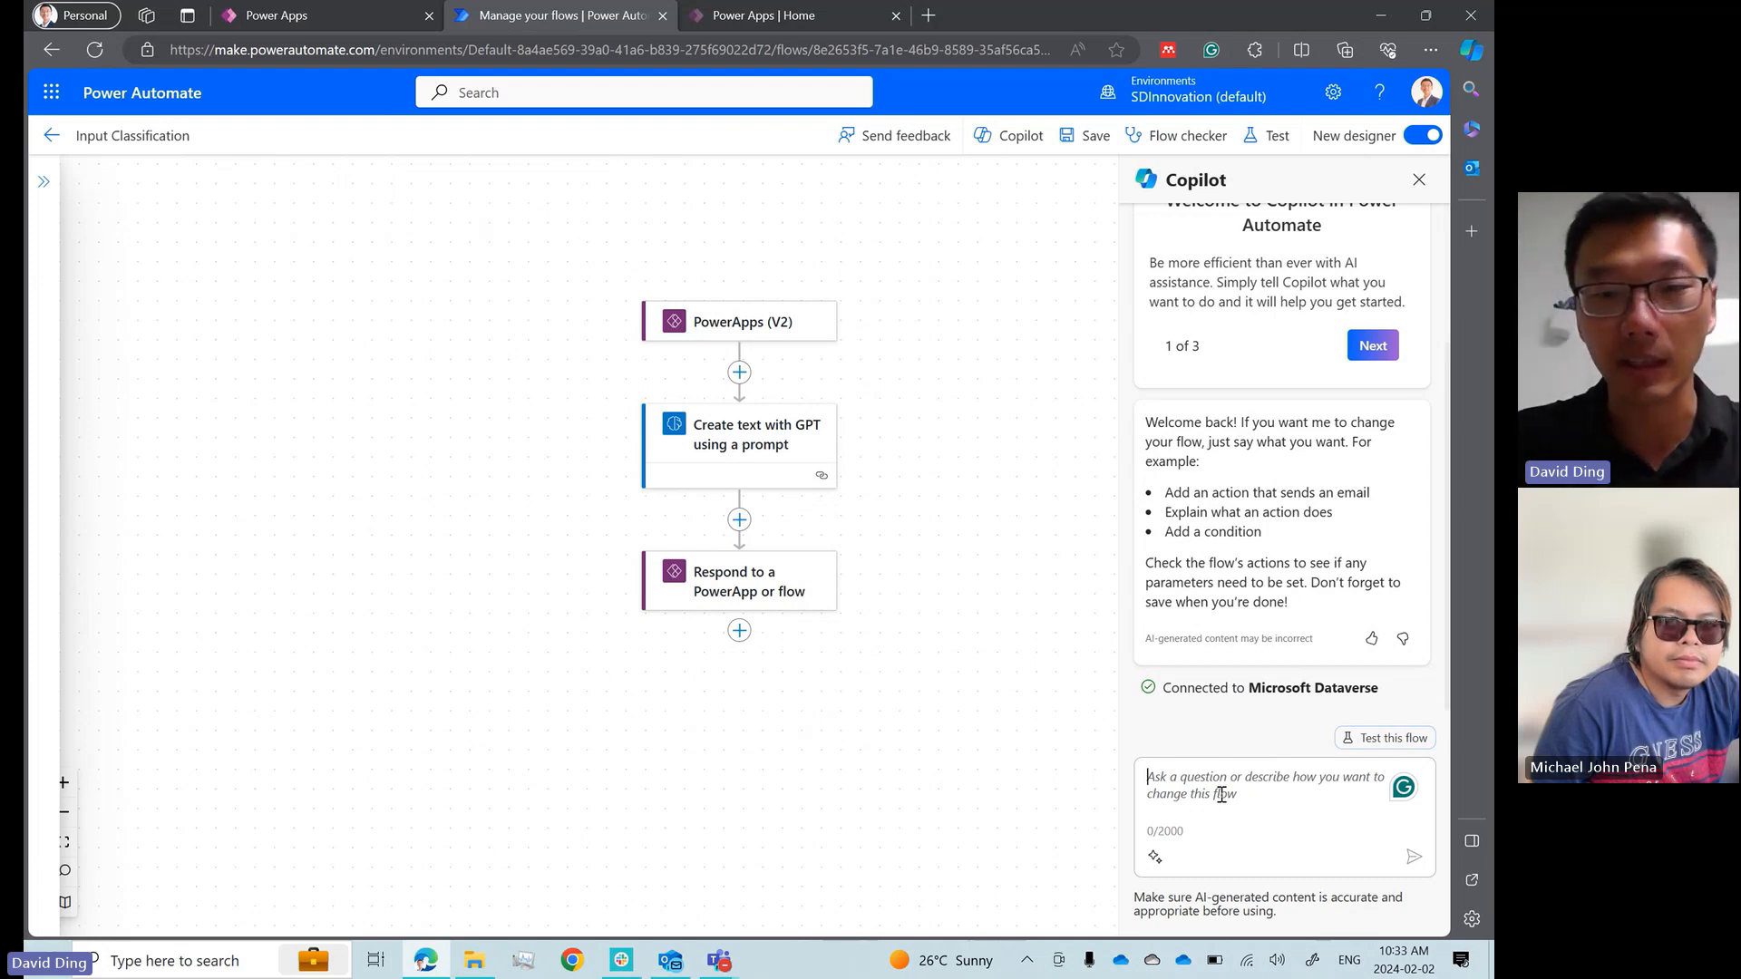
{"action": "type", "text": "i want add an action towards the end to send out an approval email to "}
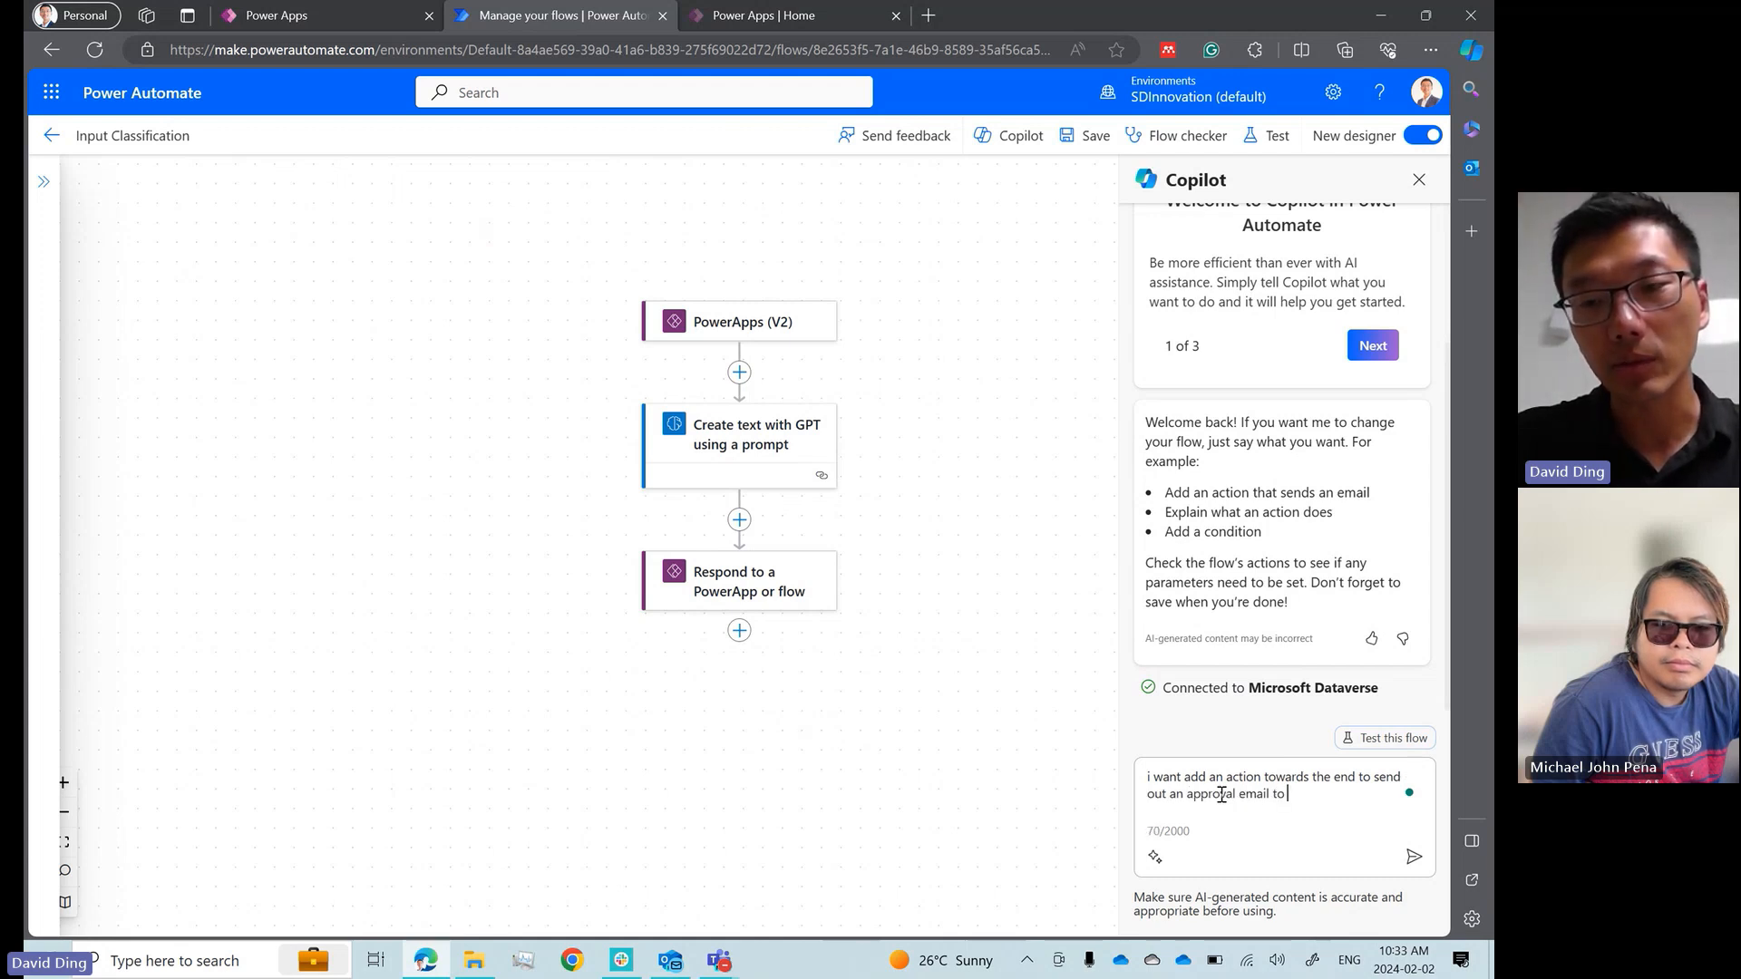
{"action": "type", "text": "business managers."}
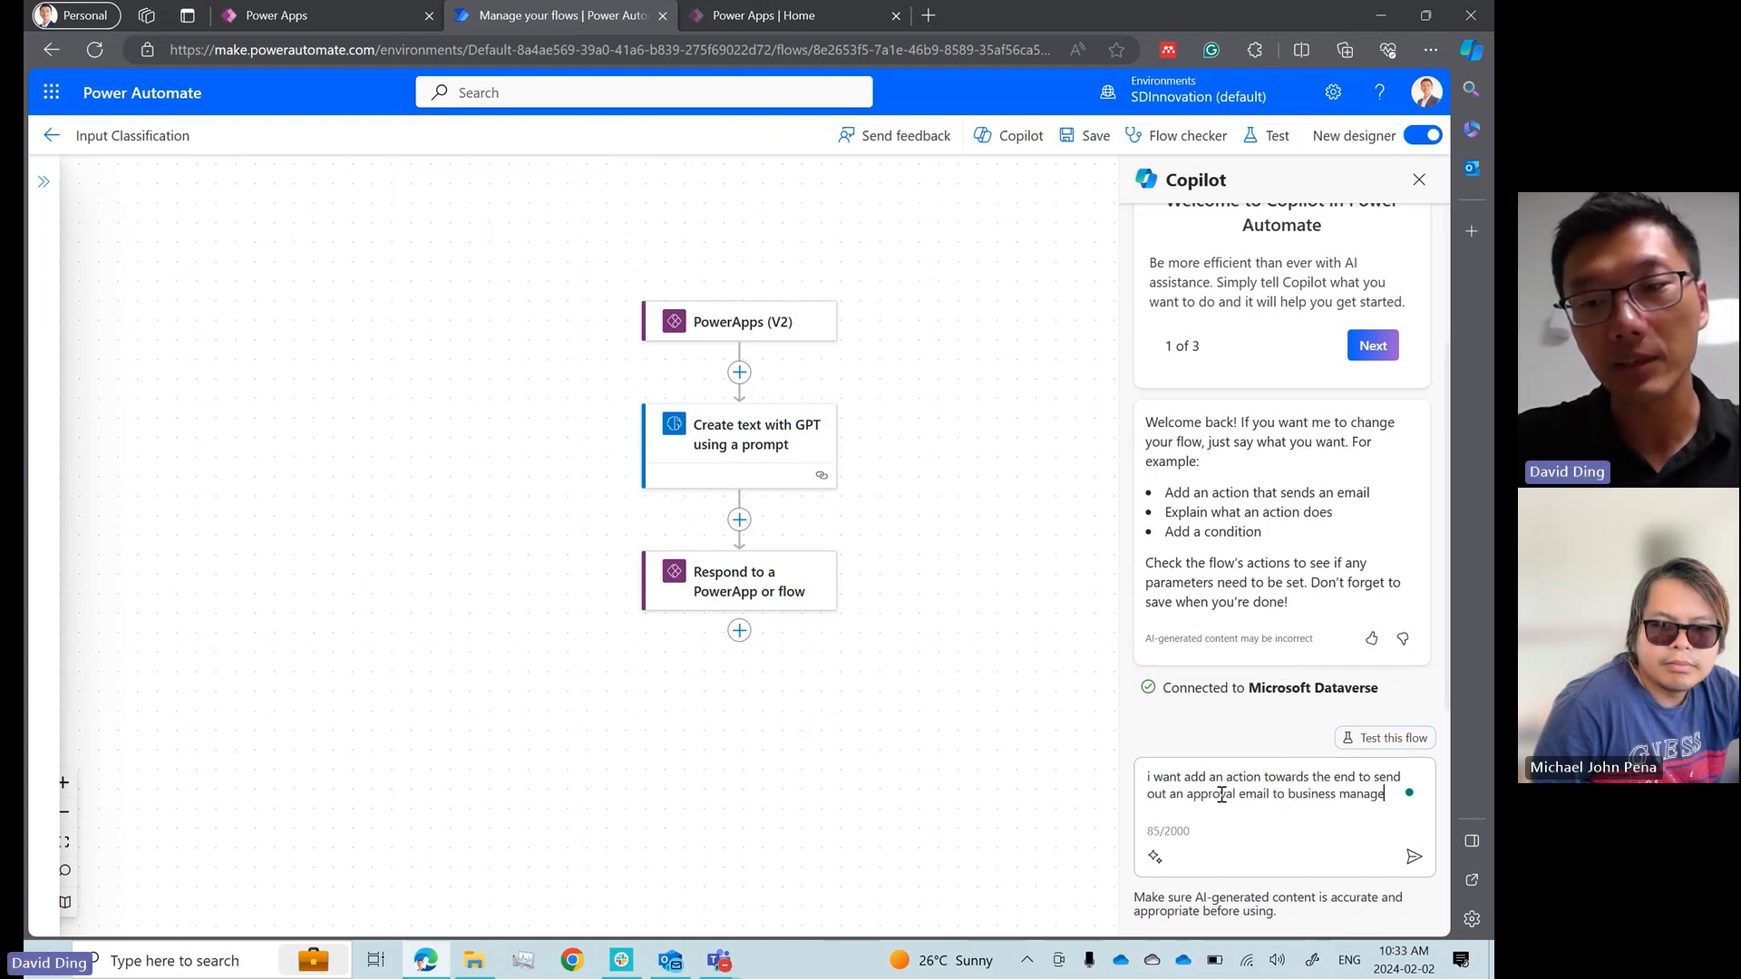
{"action": "left_click", "coordinate": [1414, 857]}
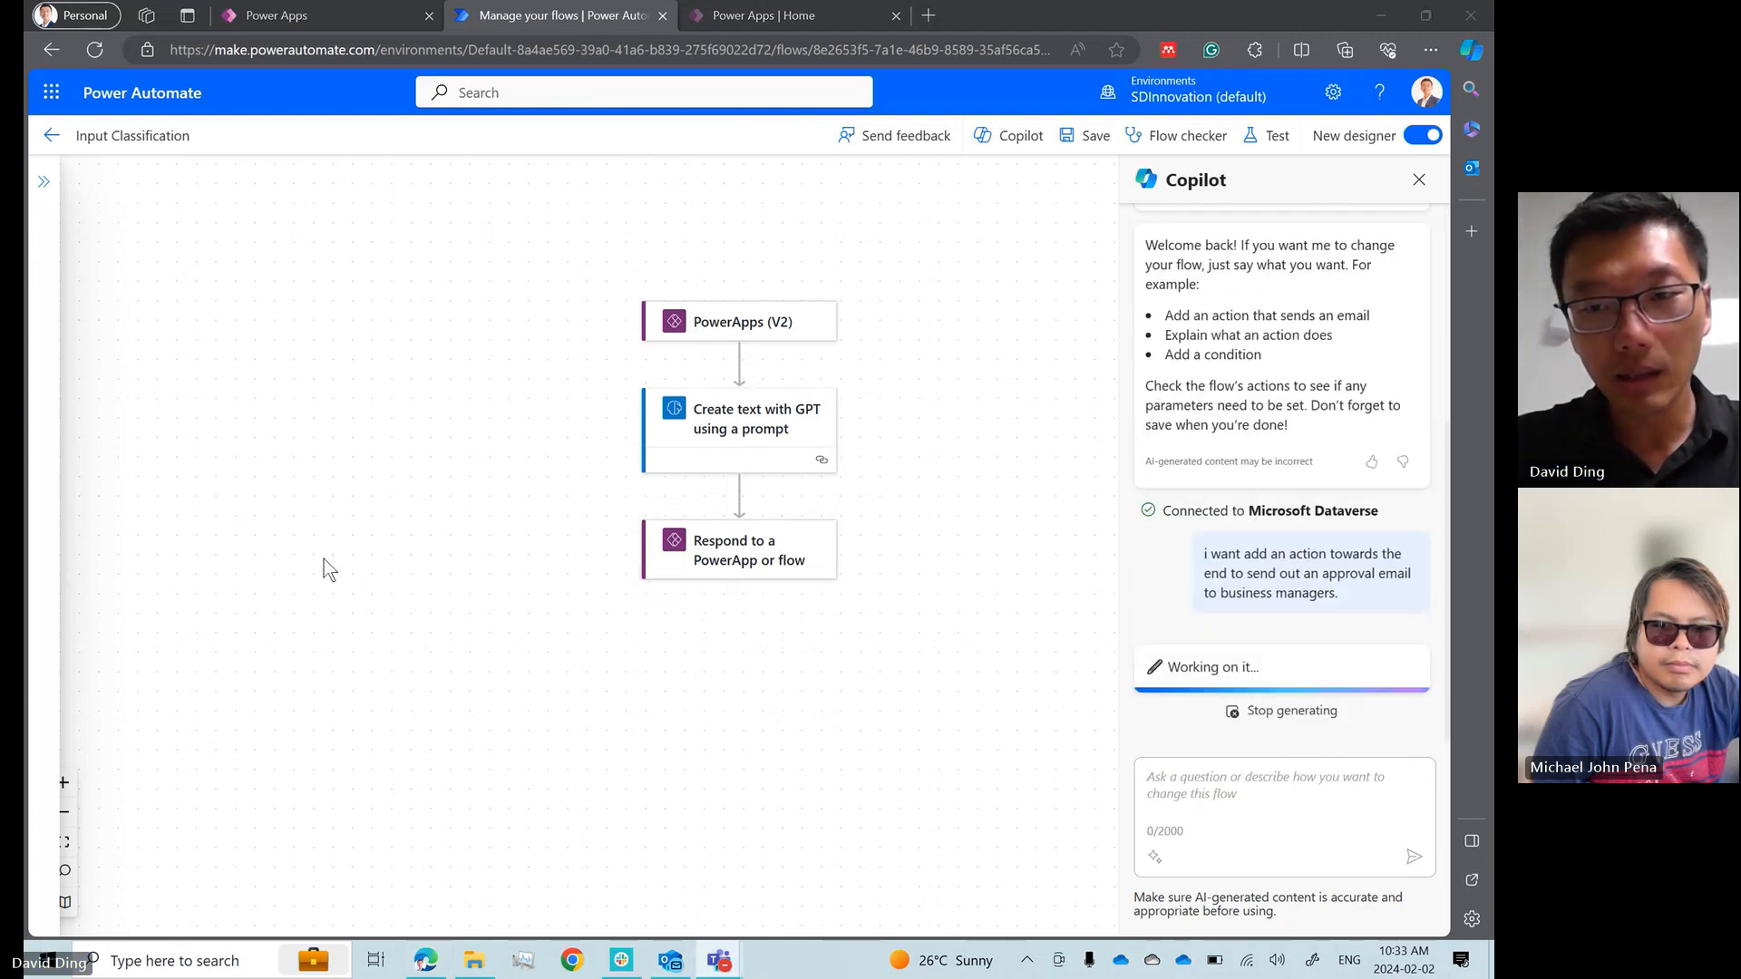